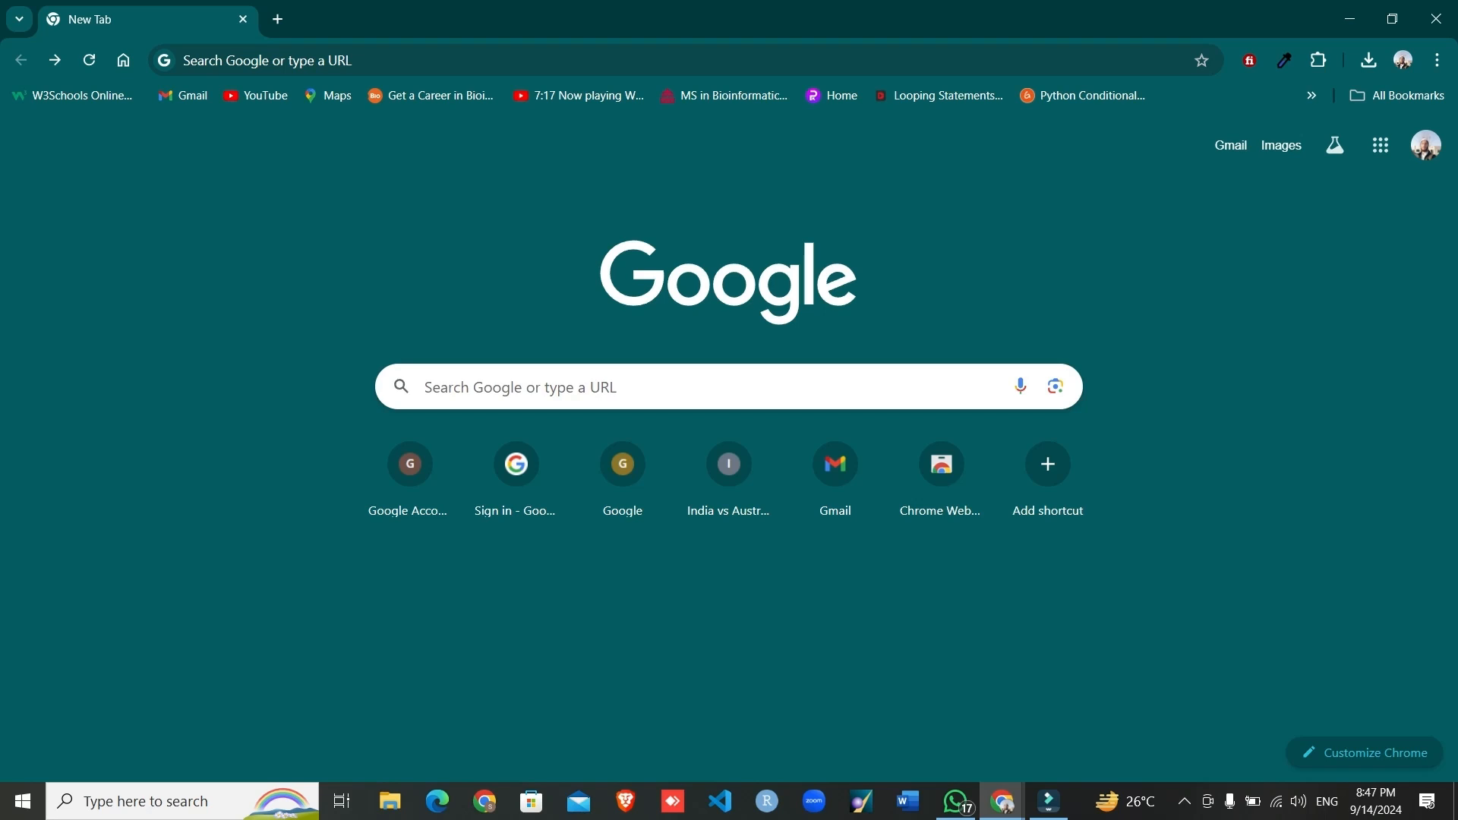
# - Open the python.org website
pyautogui.click(521, 387)
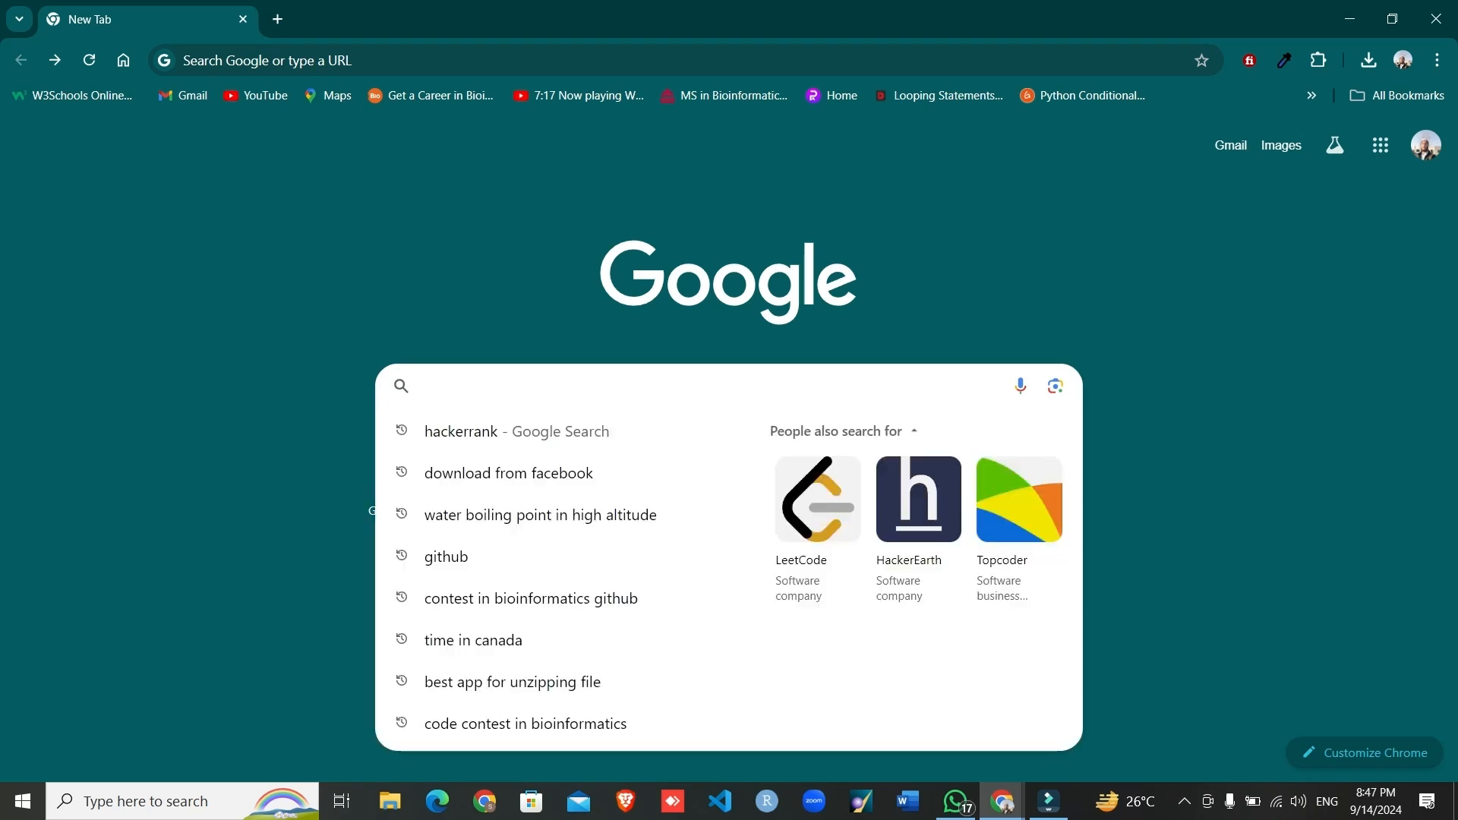
pyautogui.write('python')
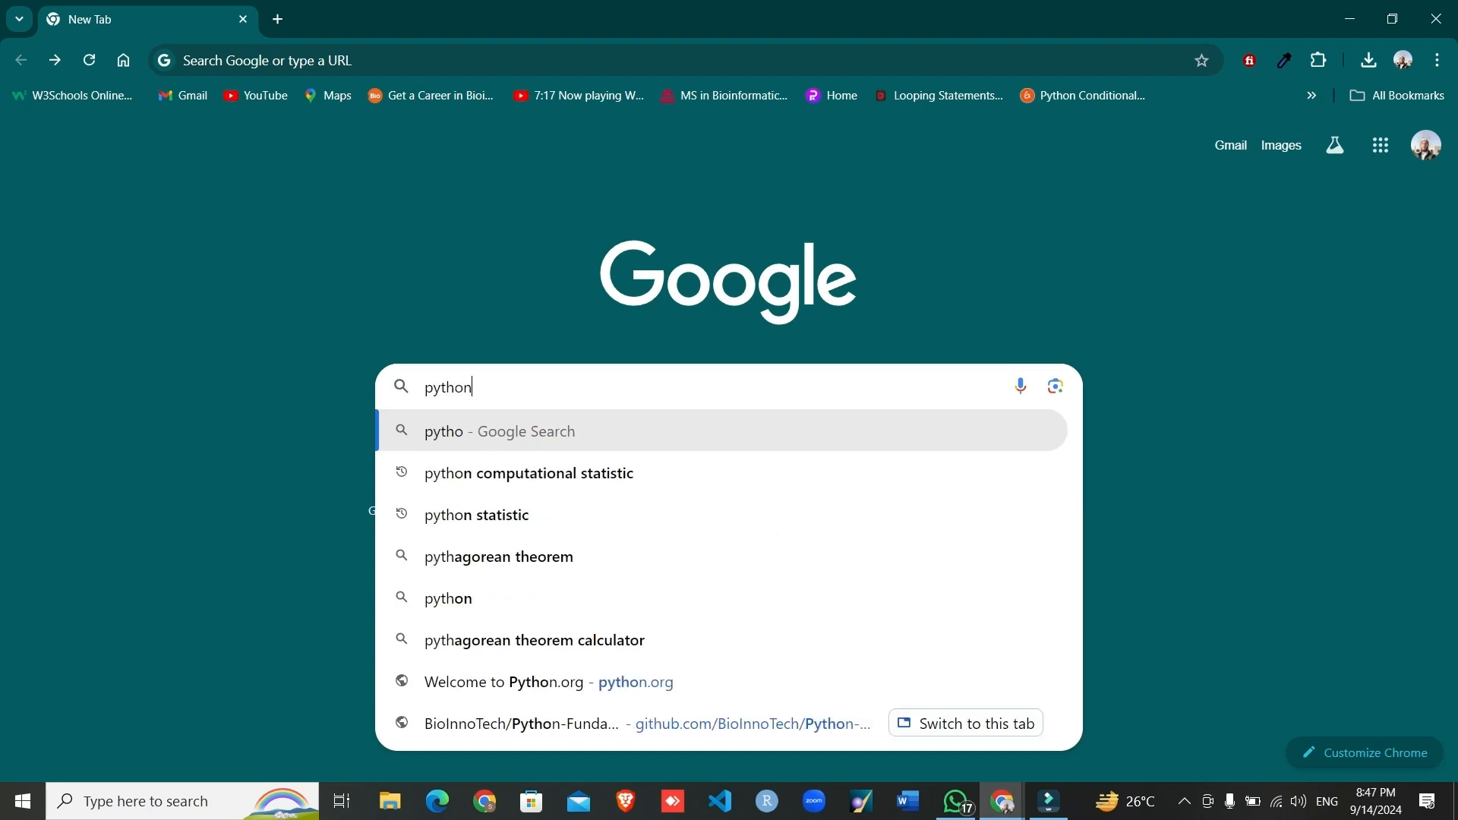
pyautogui.write('.or')
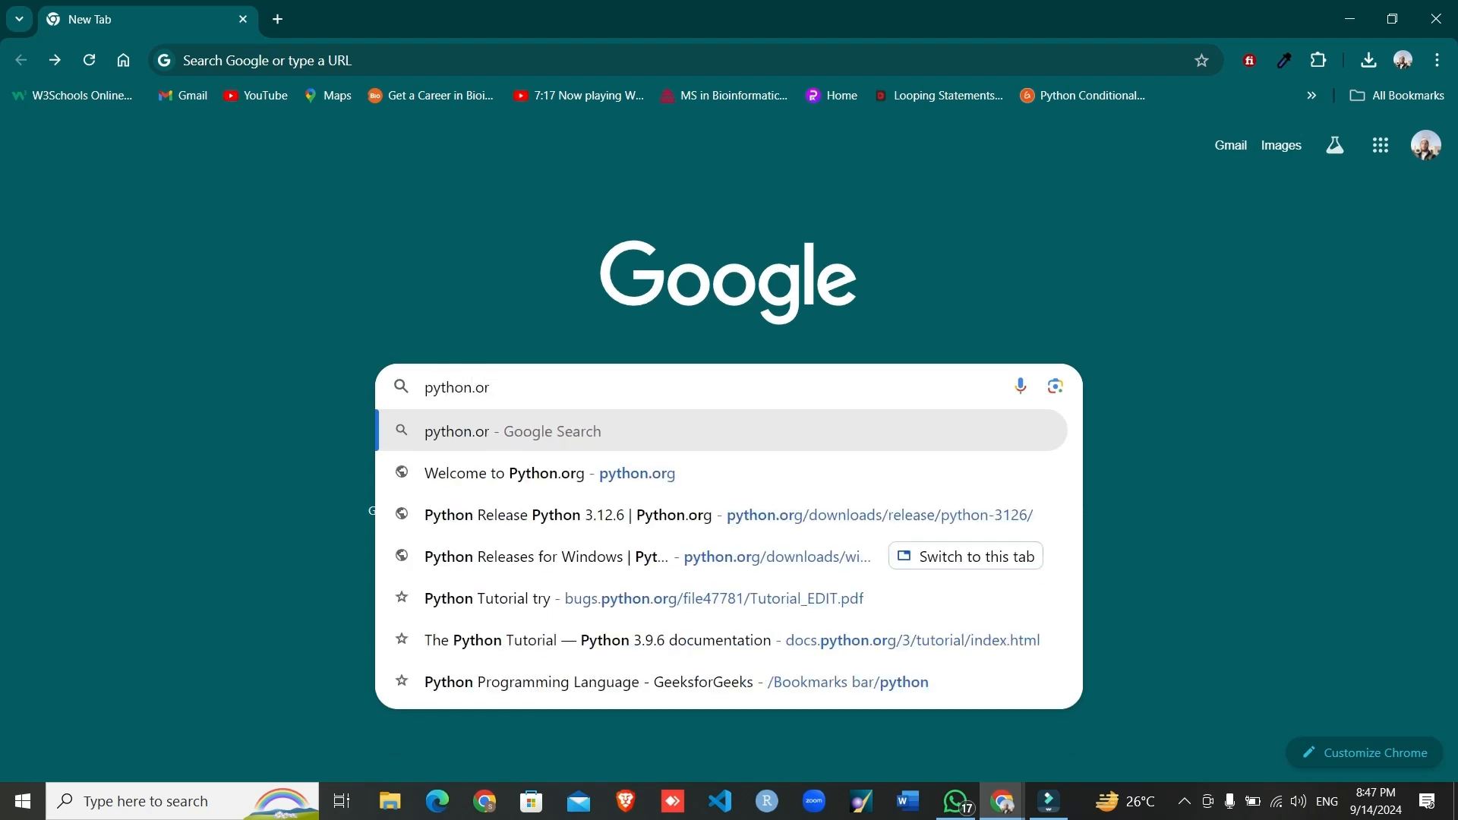
pyautogui.write('g')
pyautogui.press('Return')
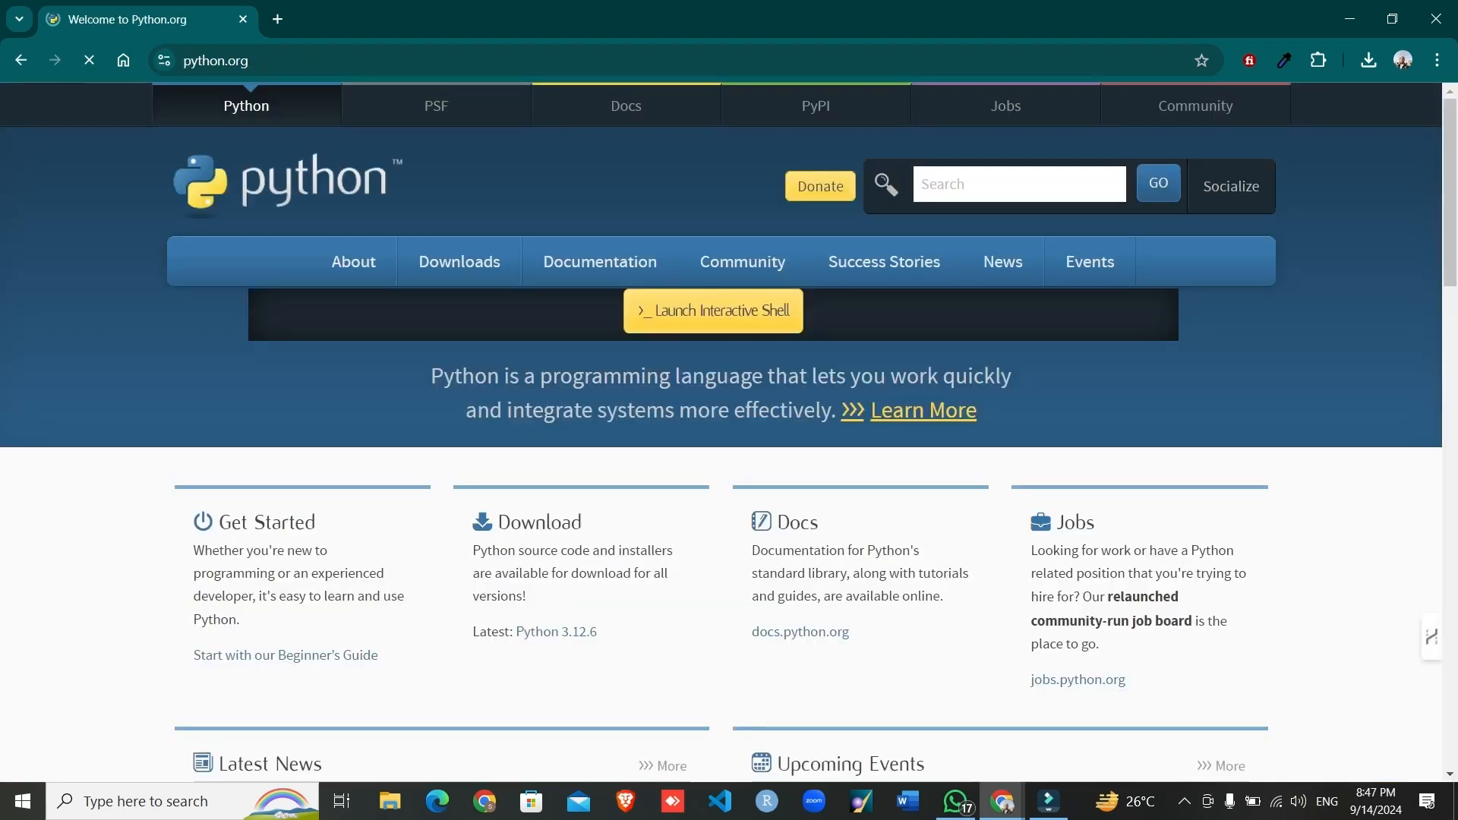
# - Open the release page for Python 3.12.6 and download the Windows installer (64-bit) from its Files table
pyautogui.scroll(-2, 721, 425)
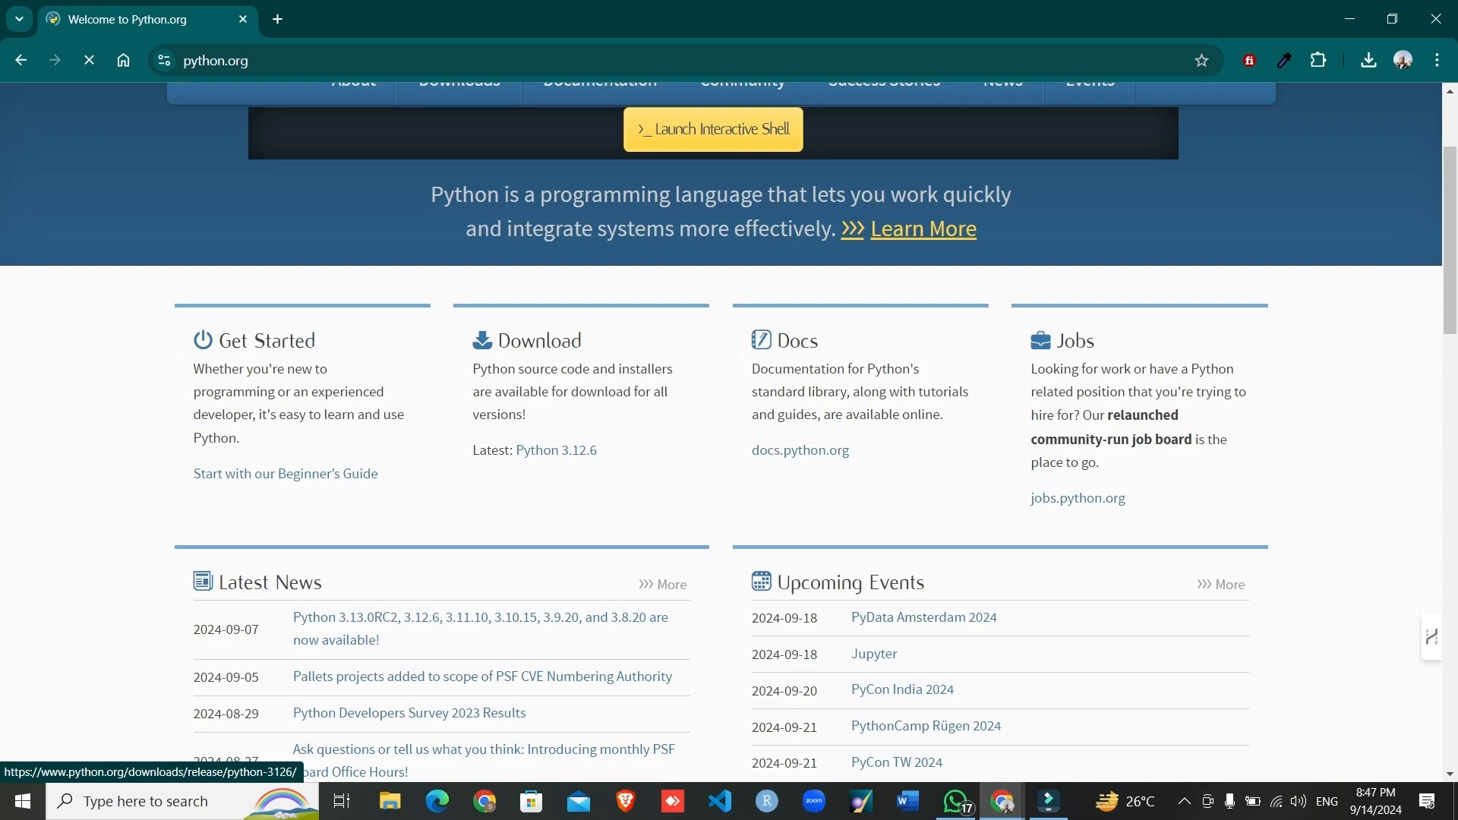
pyautogui.scroll(-15, 729, 432)
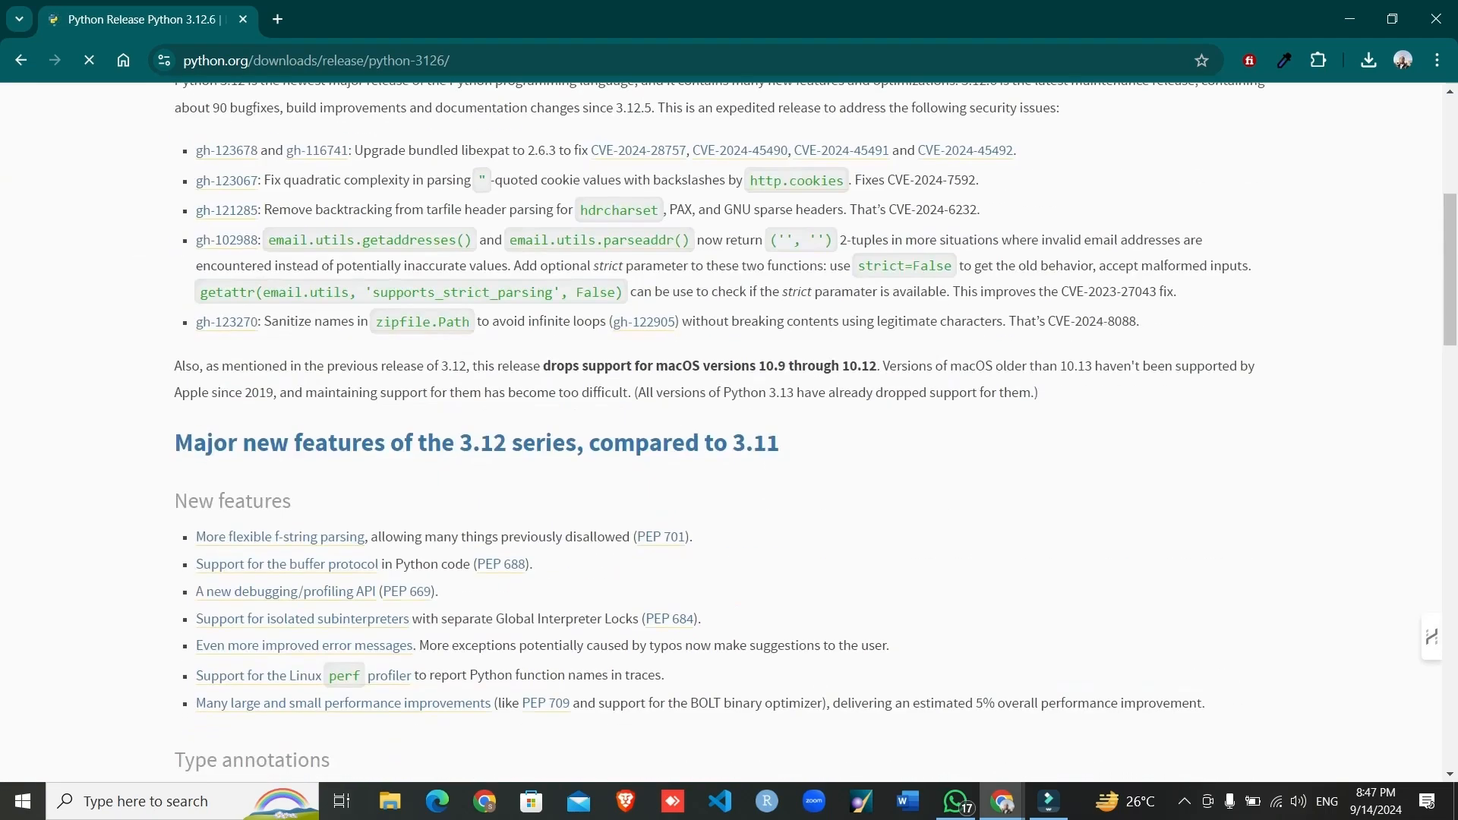
pyautogui.scroll(-5, 194, 339)
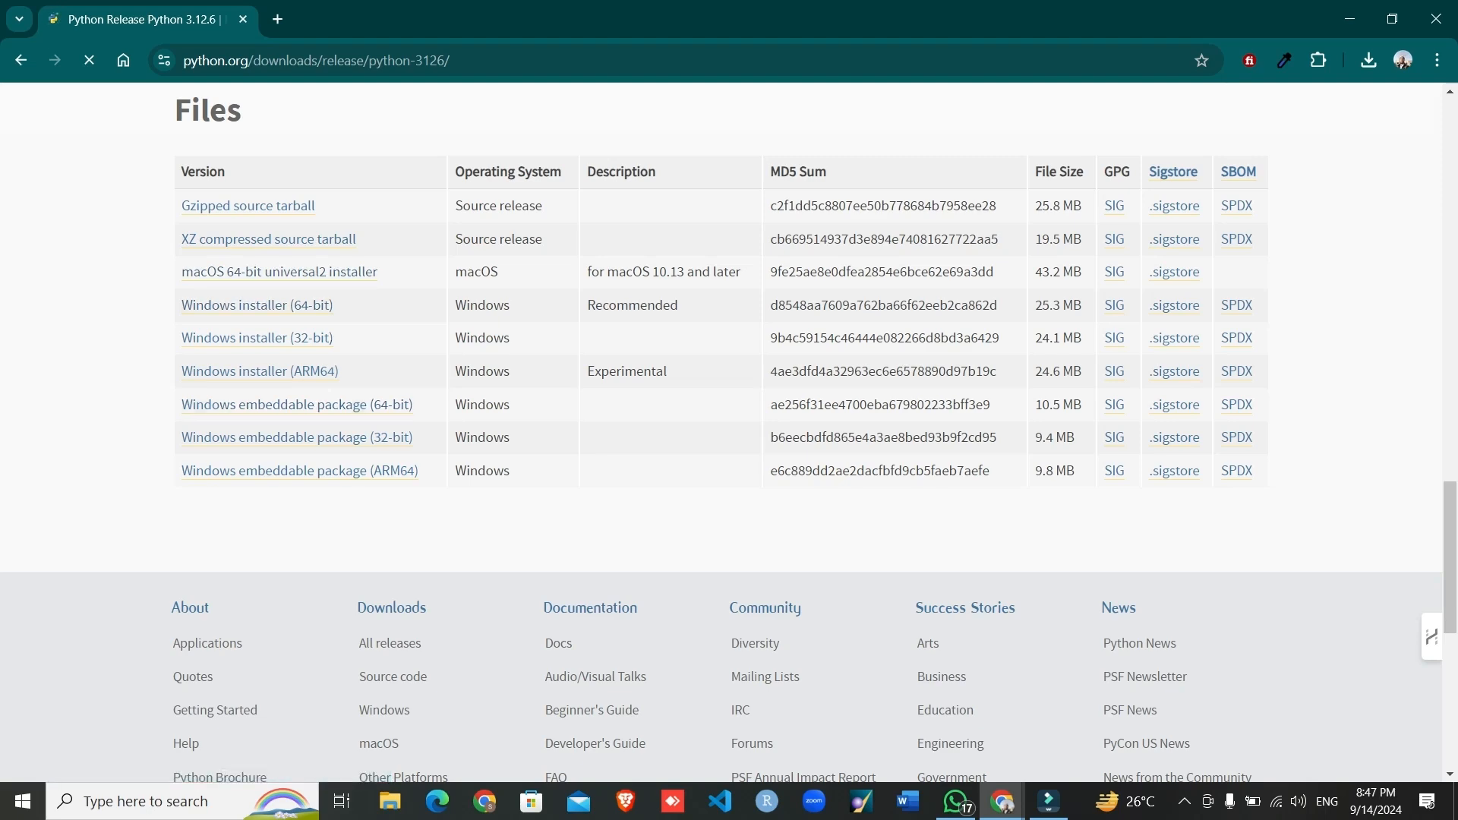
pyautogui.scroll(-3, 379, 507)
pyautogui.scroll(4, 378, 507)
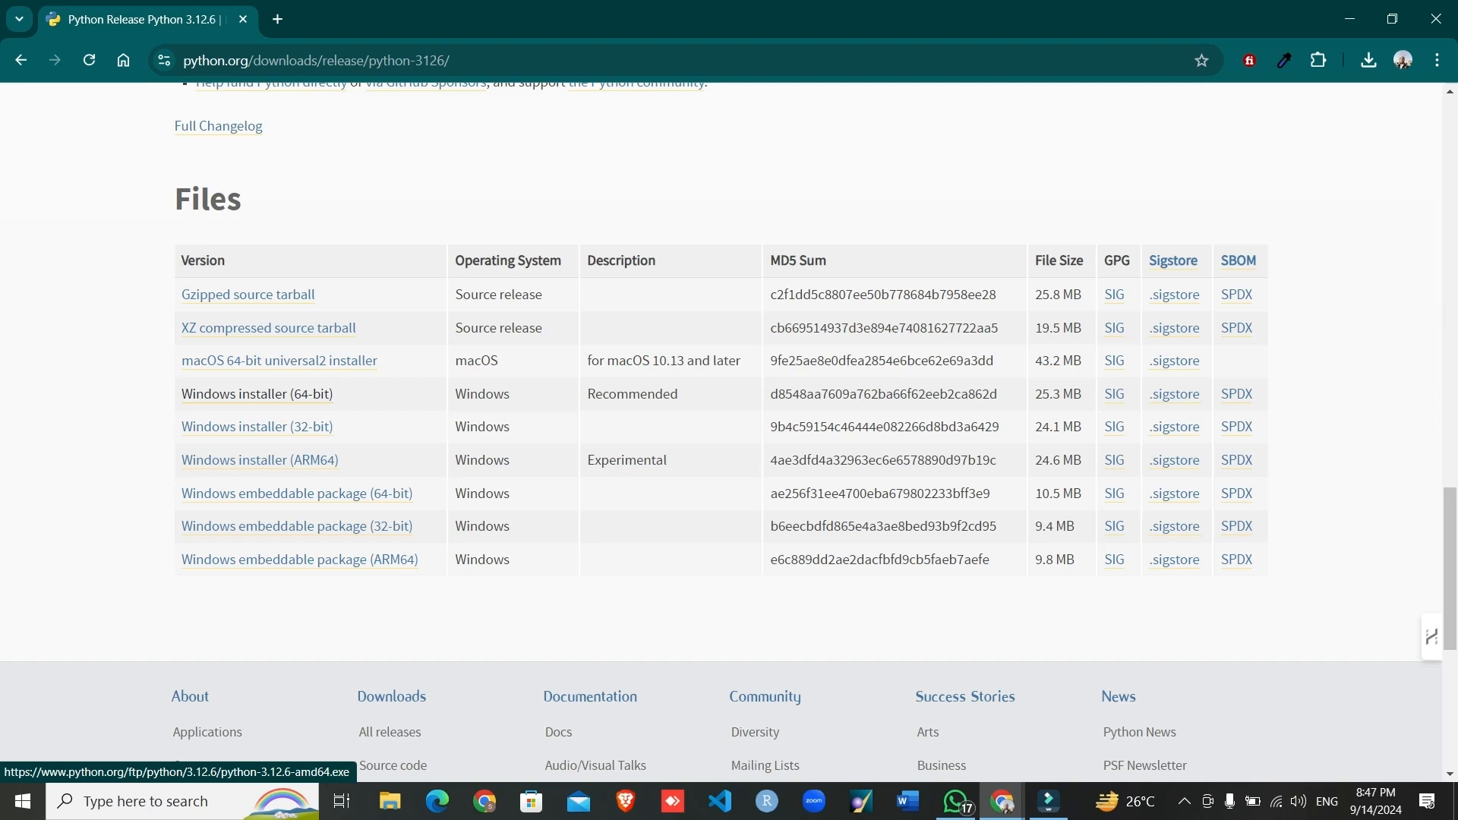
pyautogui.click(257, 393)
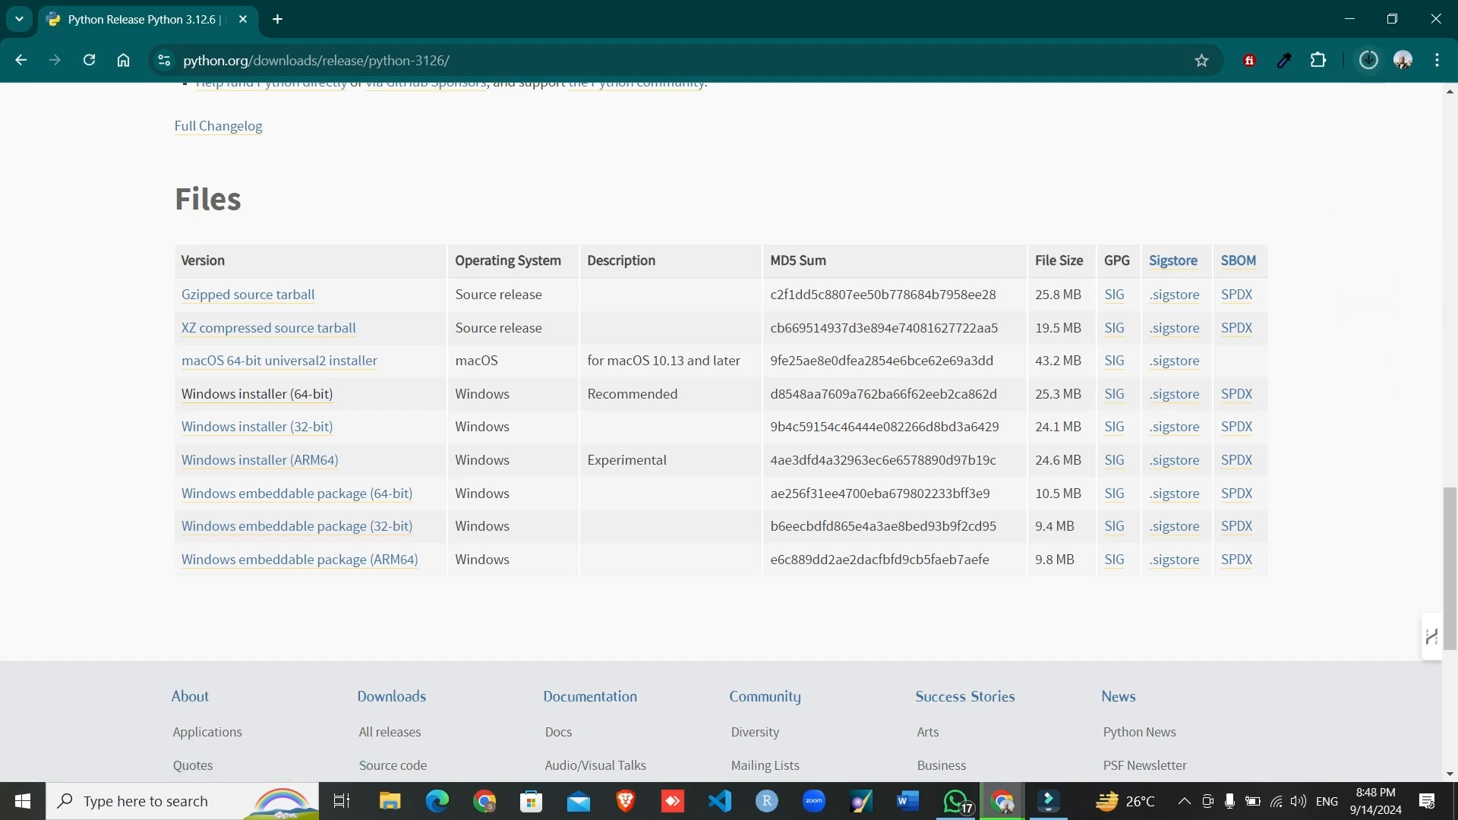
# - Follow the installer in the recent download history and launch the finished python-3.12.6-amd64 (1) file from its folder
pyautogui.click(1369, 60)
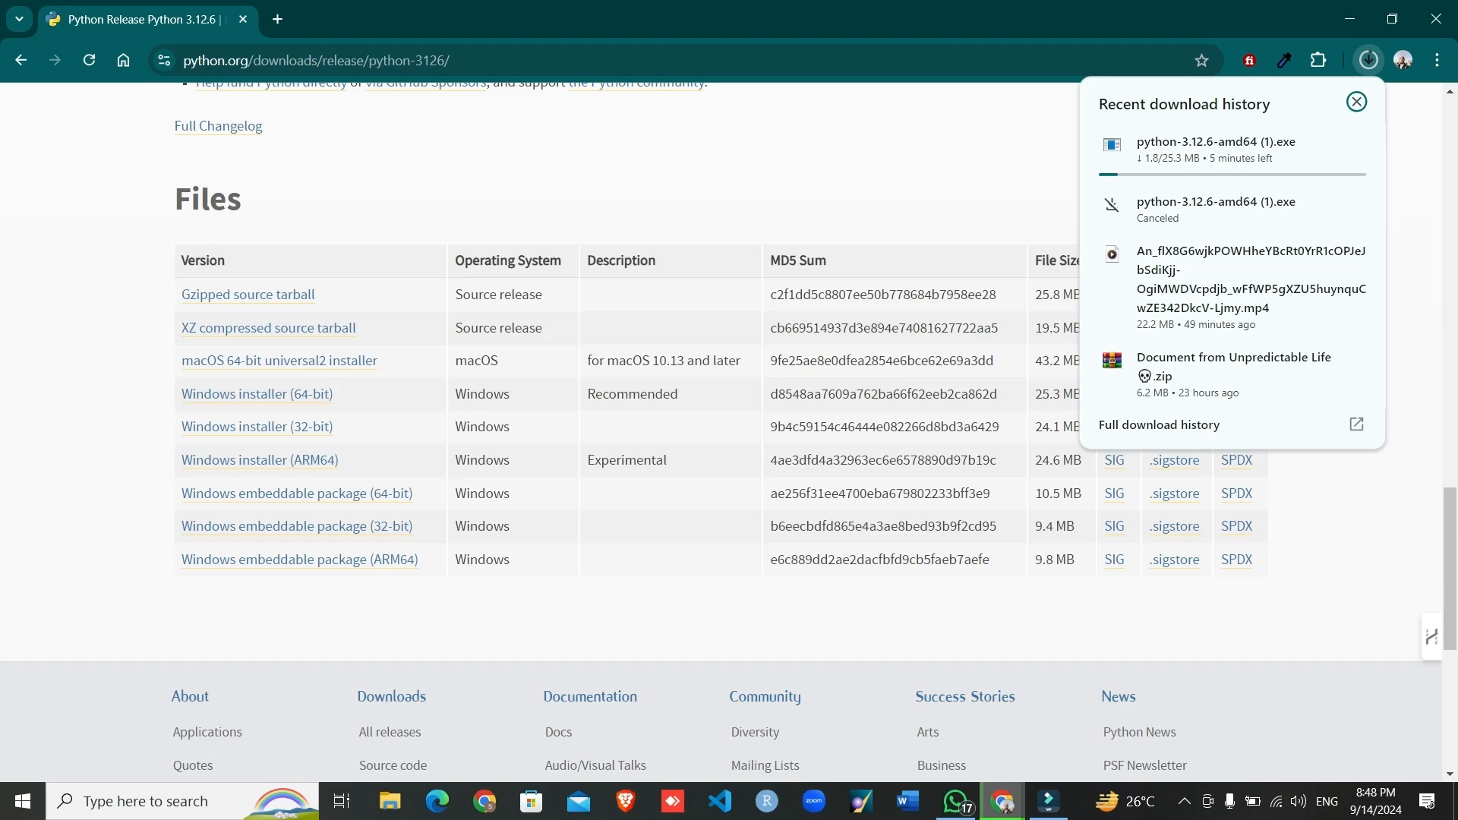
pyautogui.scroll(-2, 721, 433)
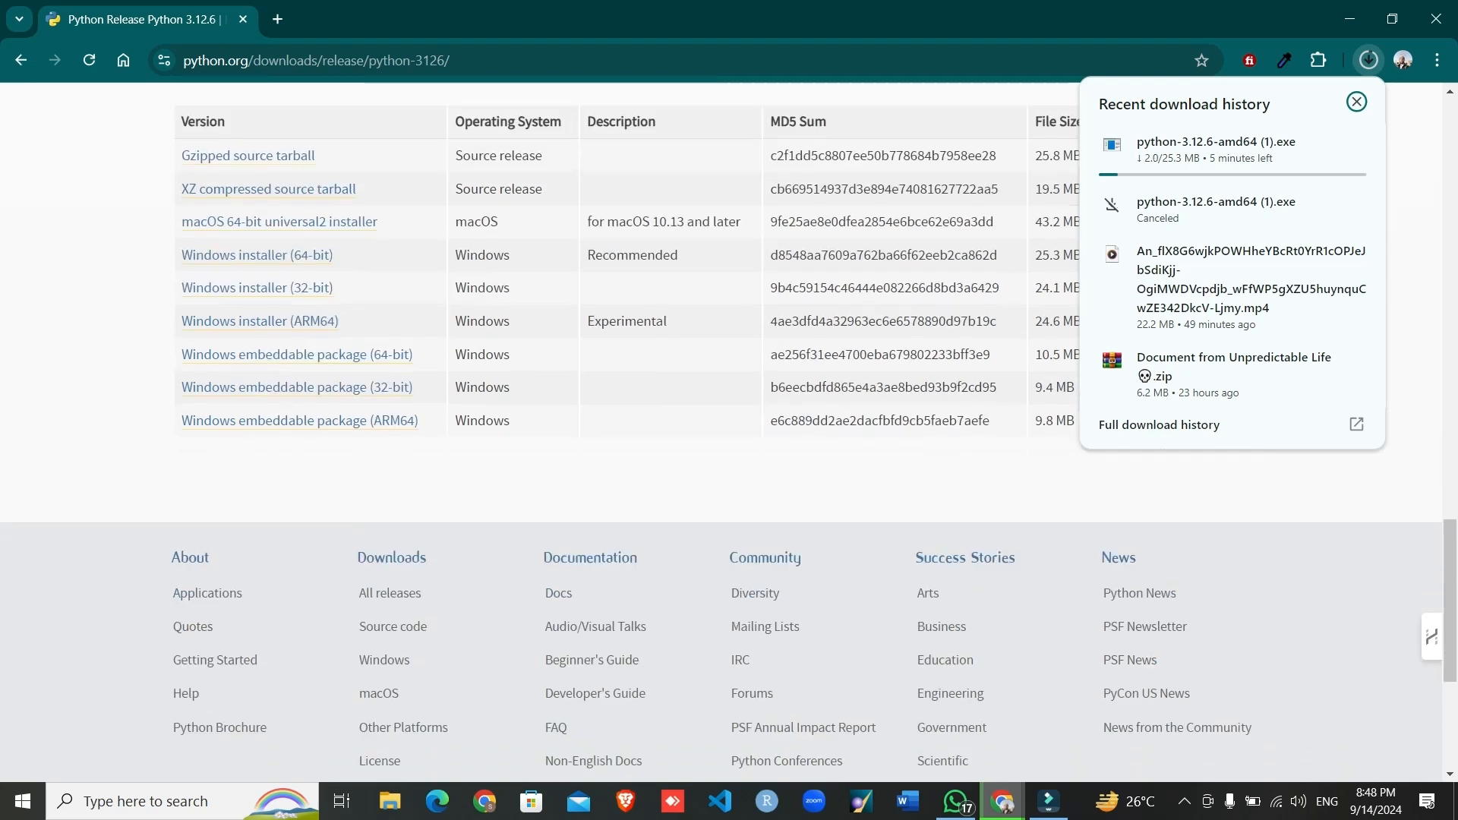
pyautogui.scroll(2, 721, 433)
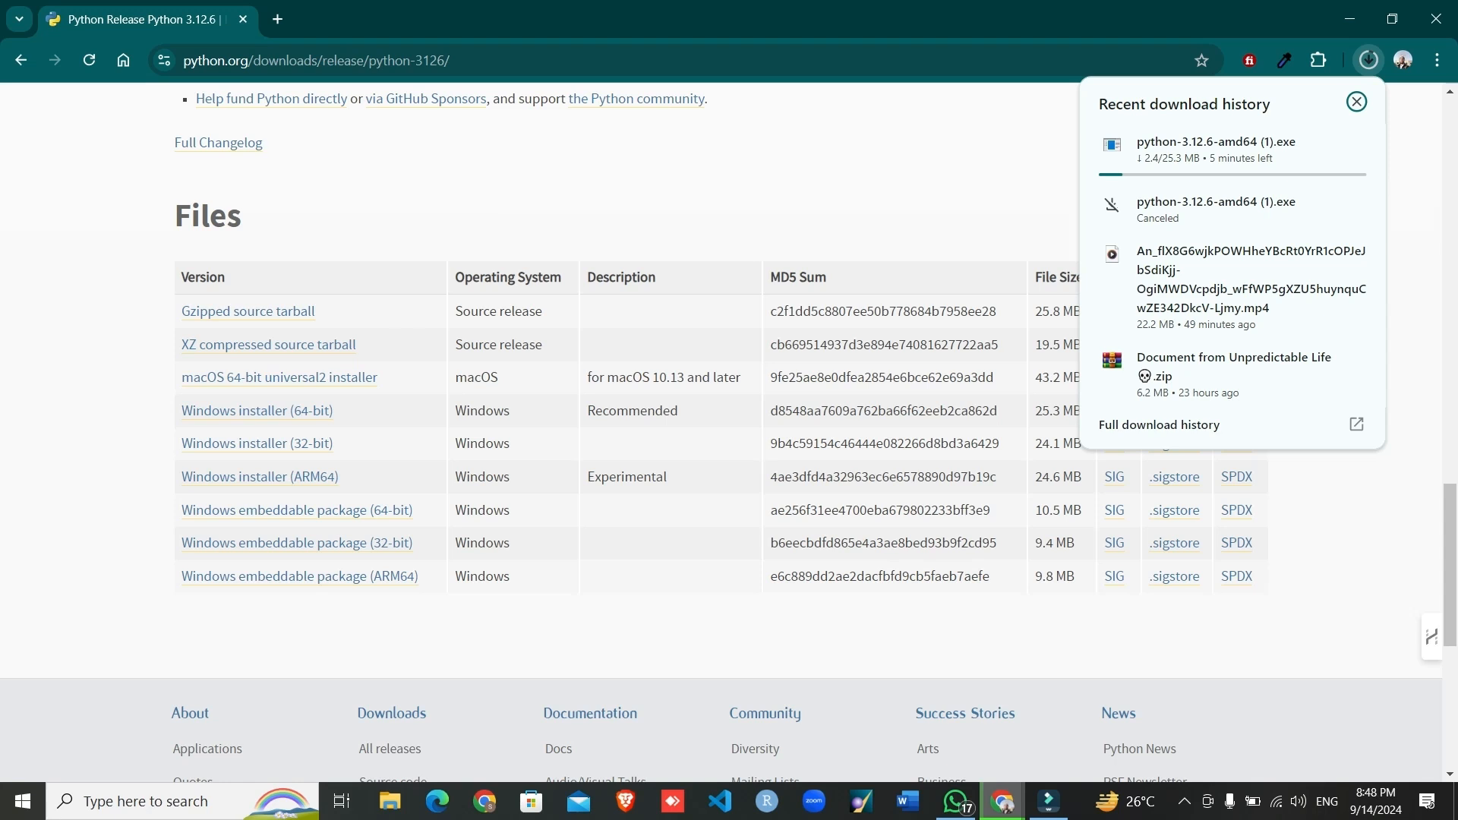
pyautogui.moveTo(1246, 151)
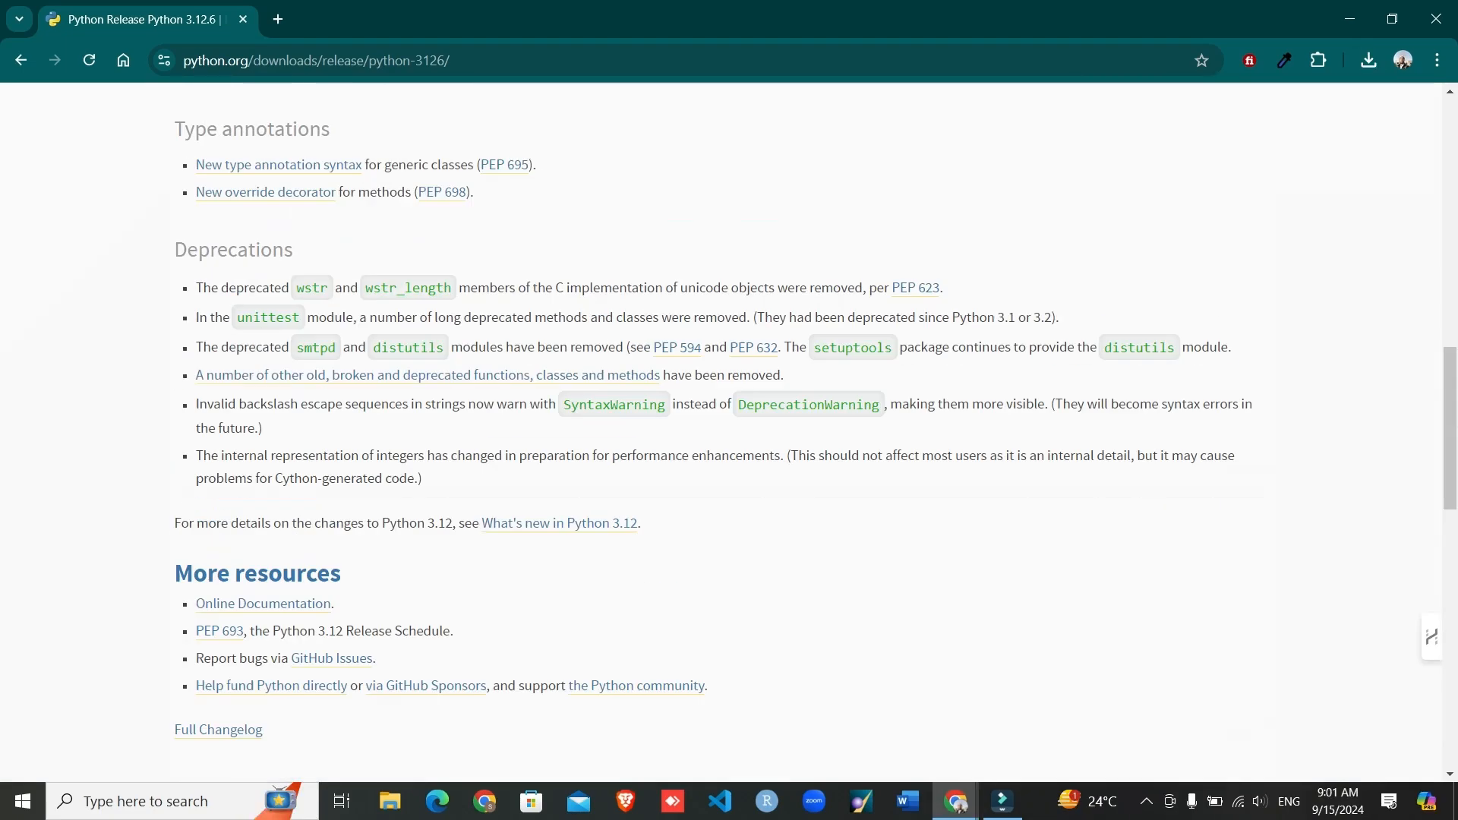
pyautogui.scroll(15, 729, 433)
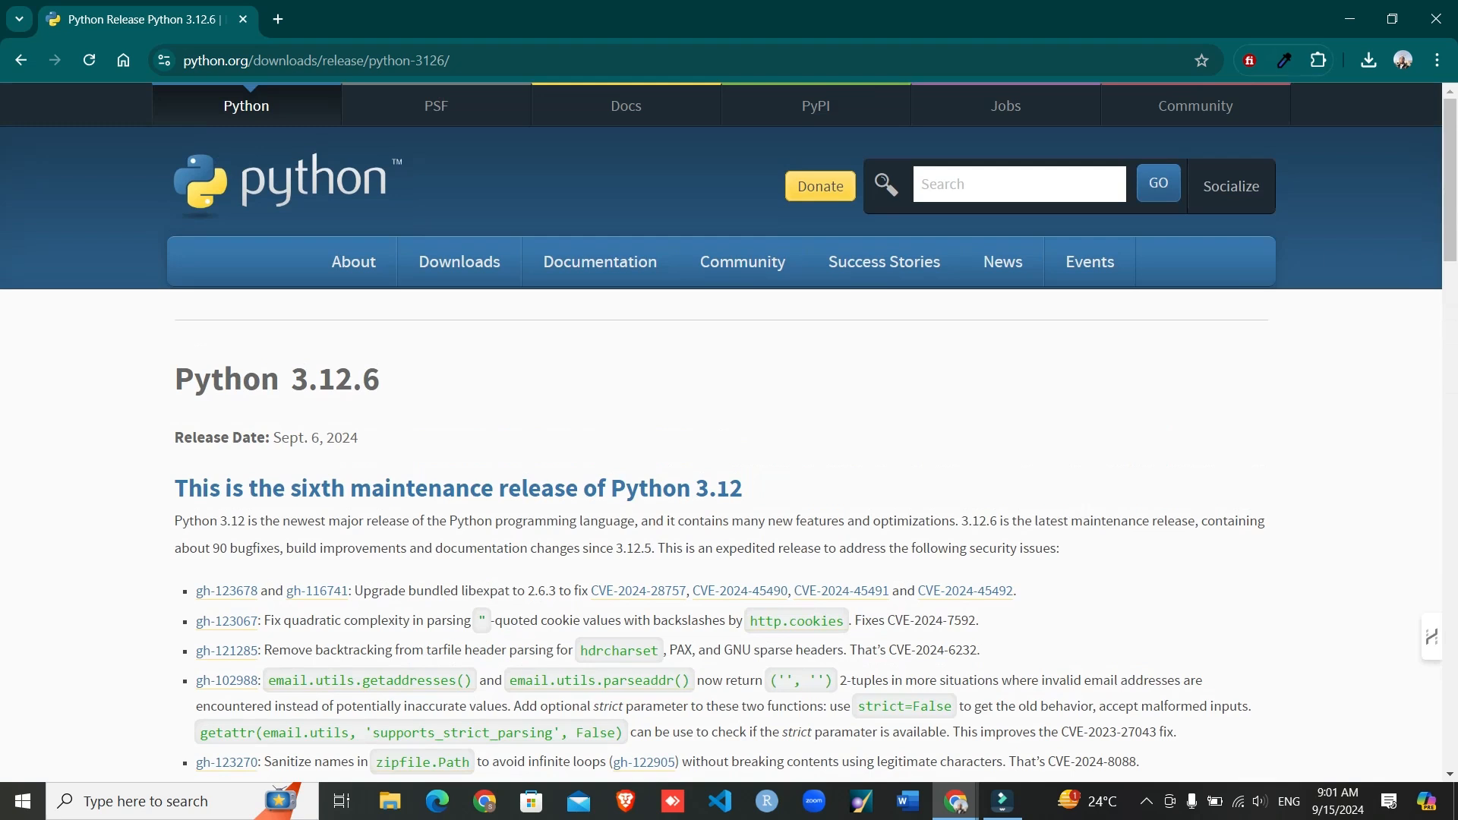
pyautogui.click(1368, 60)
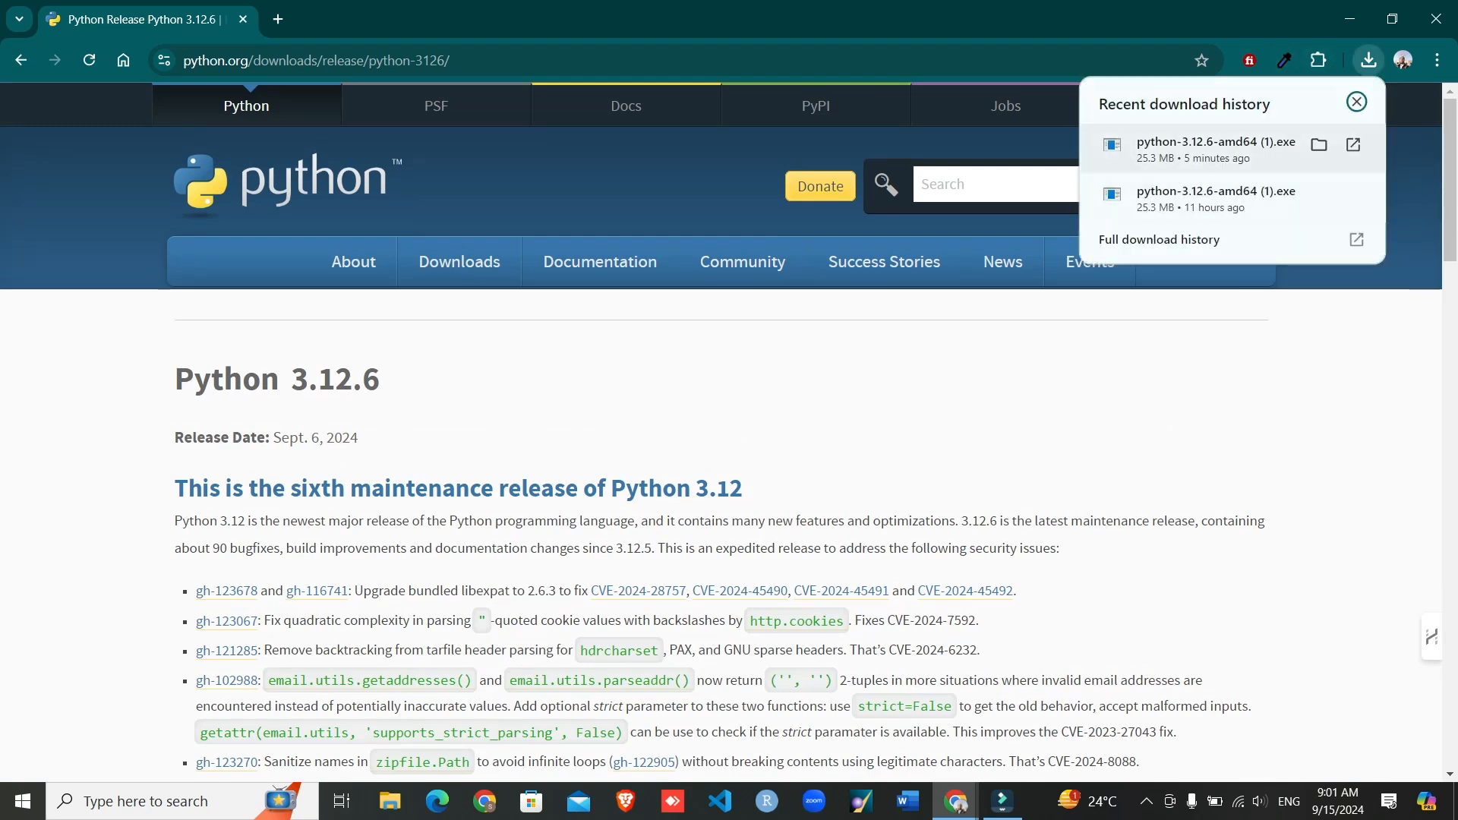
pyautogui.click(1319, 144)
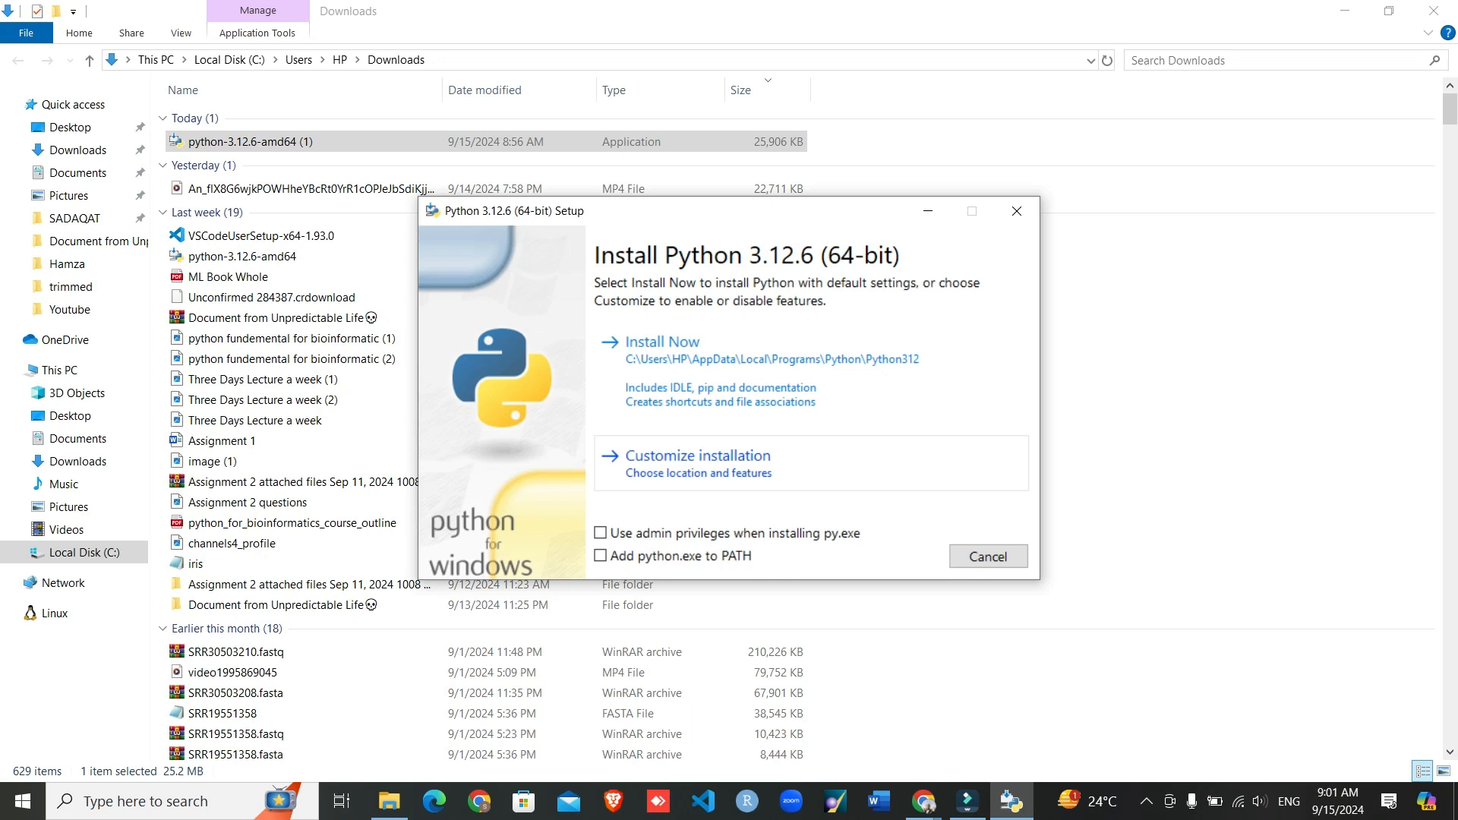
# - Set up a customized installation with admin privileges for py.exe, python.exe added to PATH and all optional features included
pyautogui.click(601, 533)
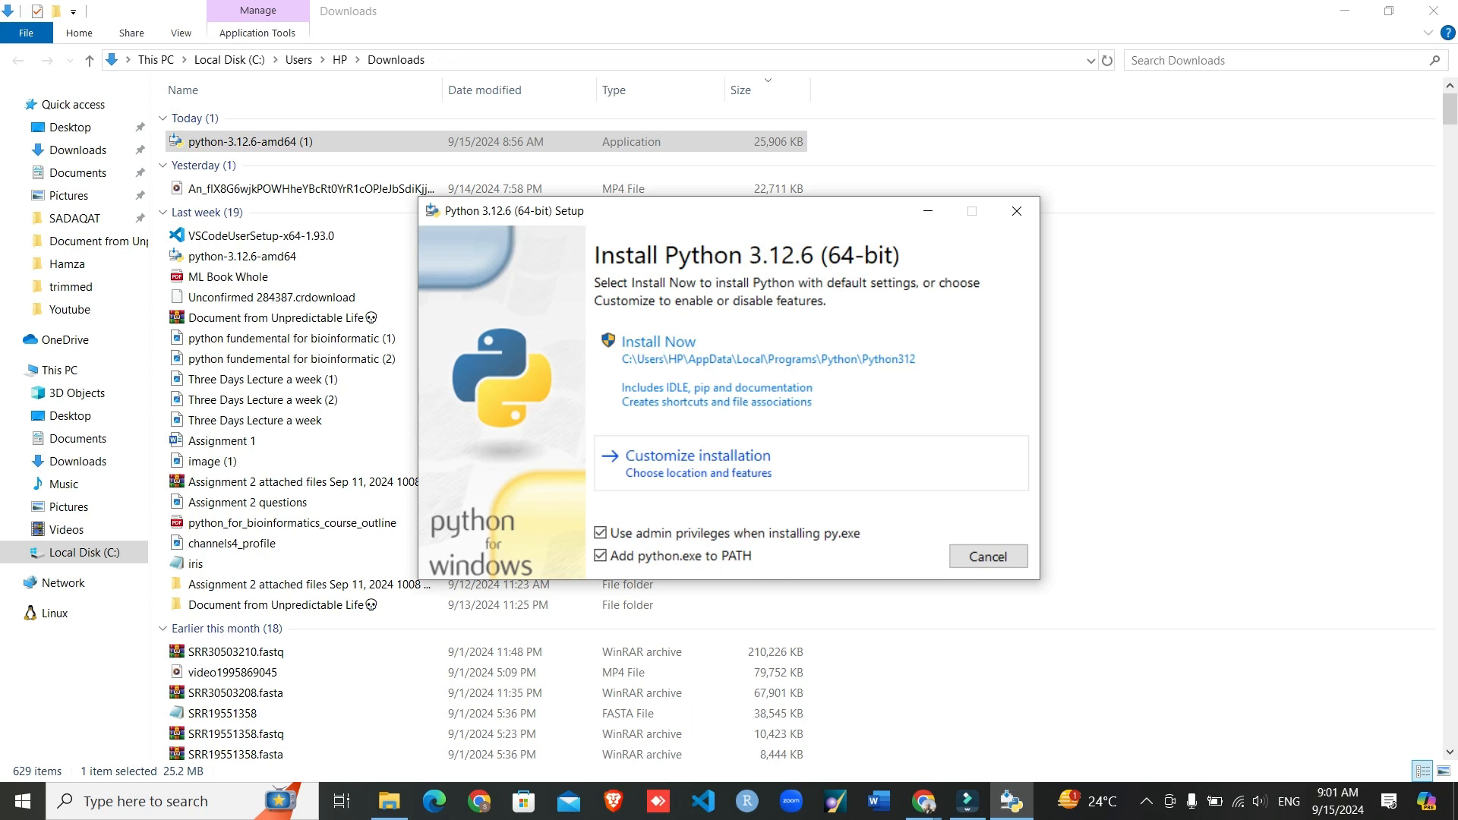
pyautogui.click(698, 460)
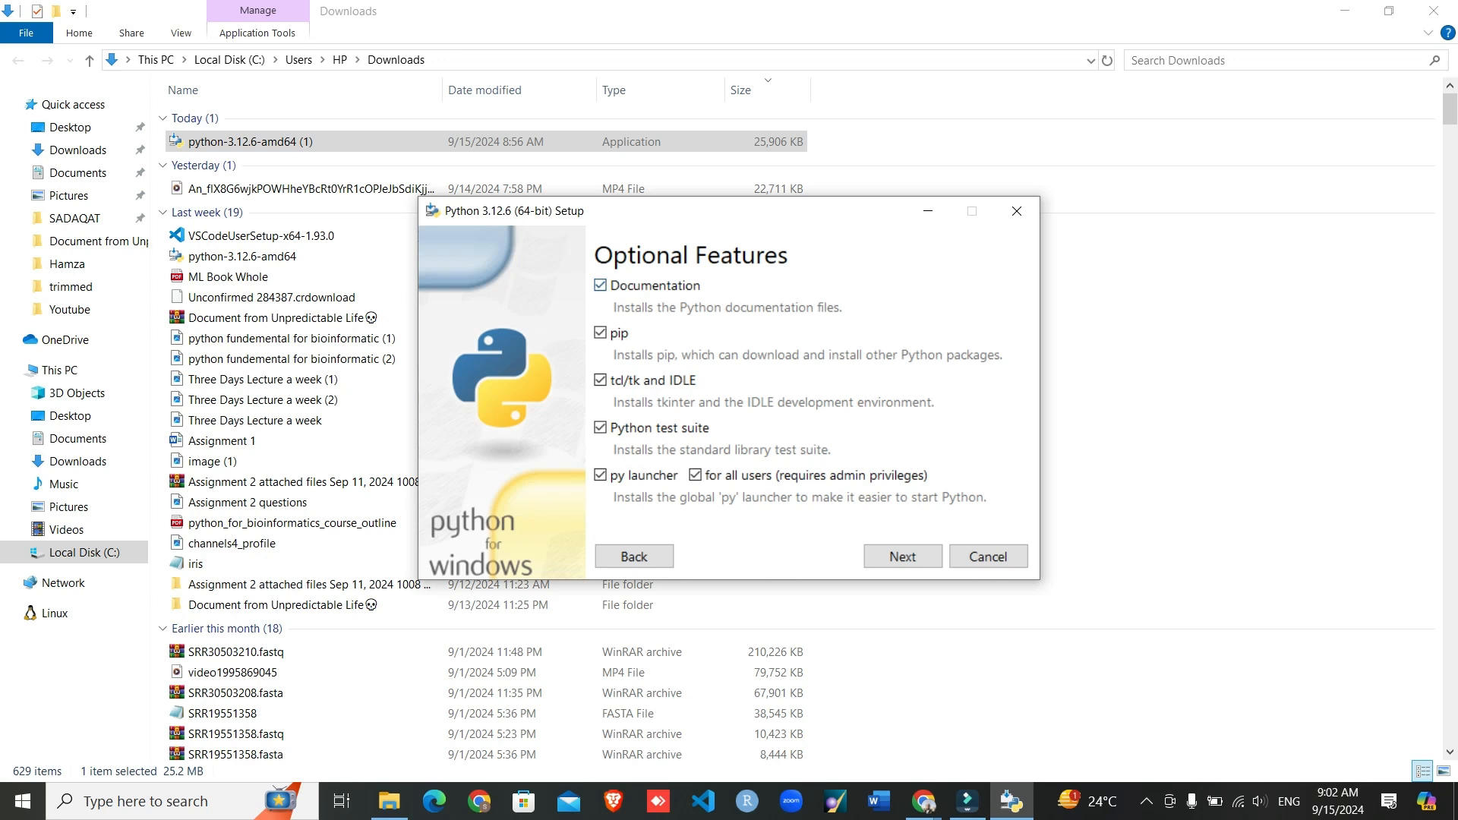
pyautogui.click(600, 285)
pyautogui.click(600, 285)
pyautogui.click(696, 476)
pyautogui.click(696, 475)
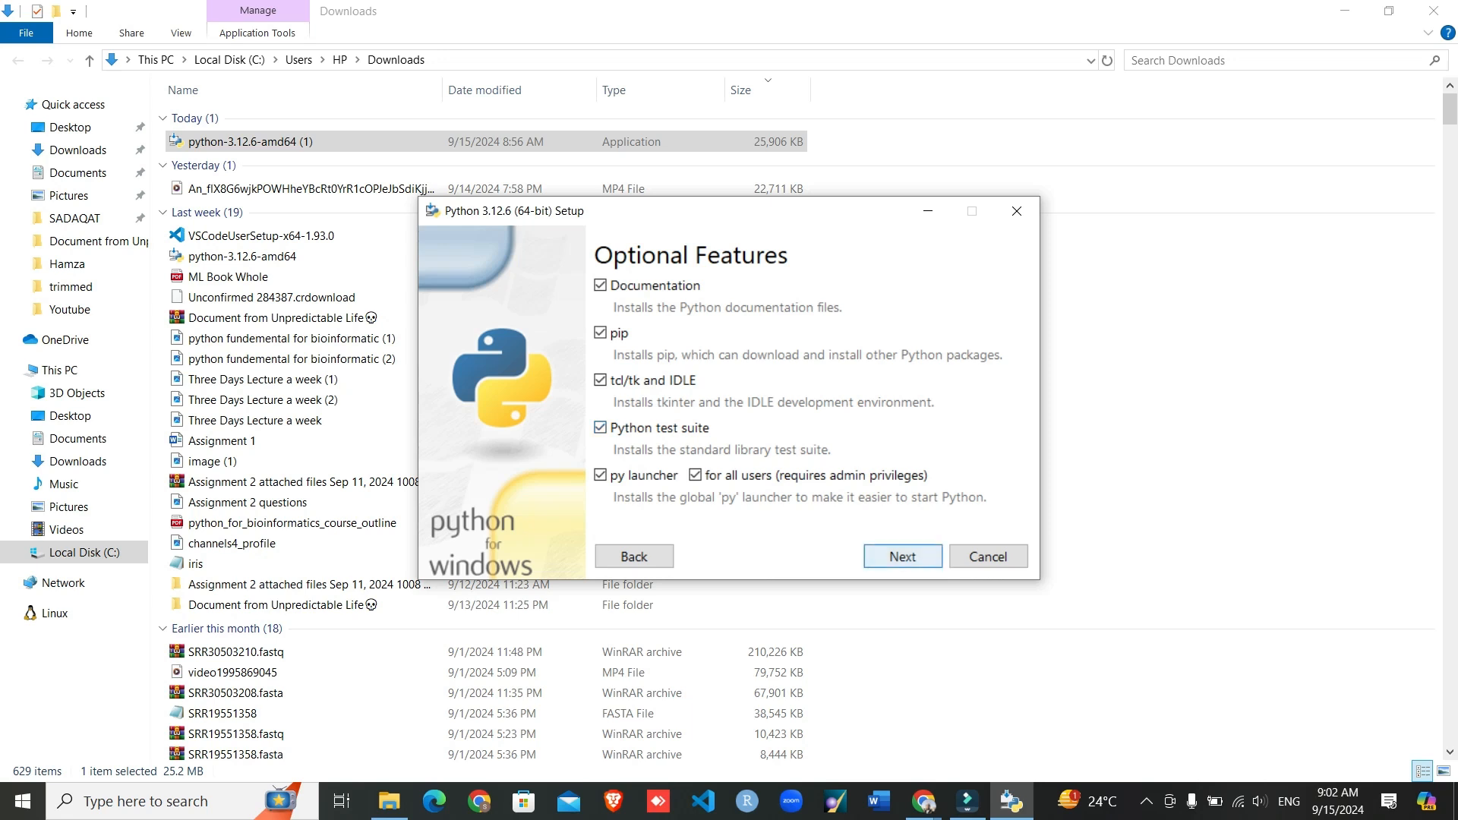
pyautogui.click(902, 556)
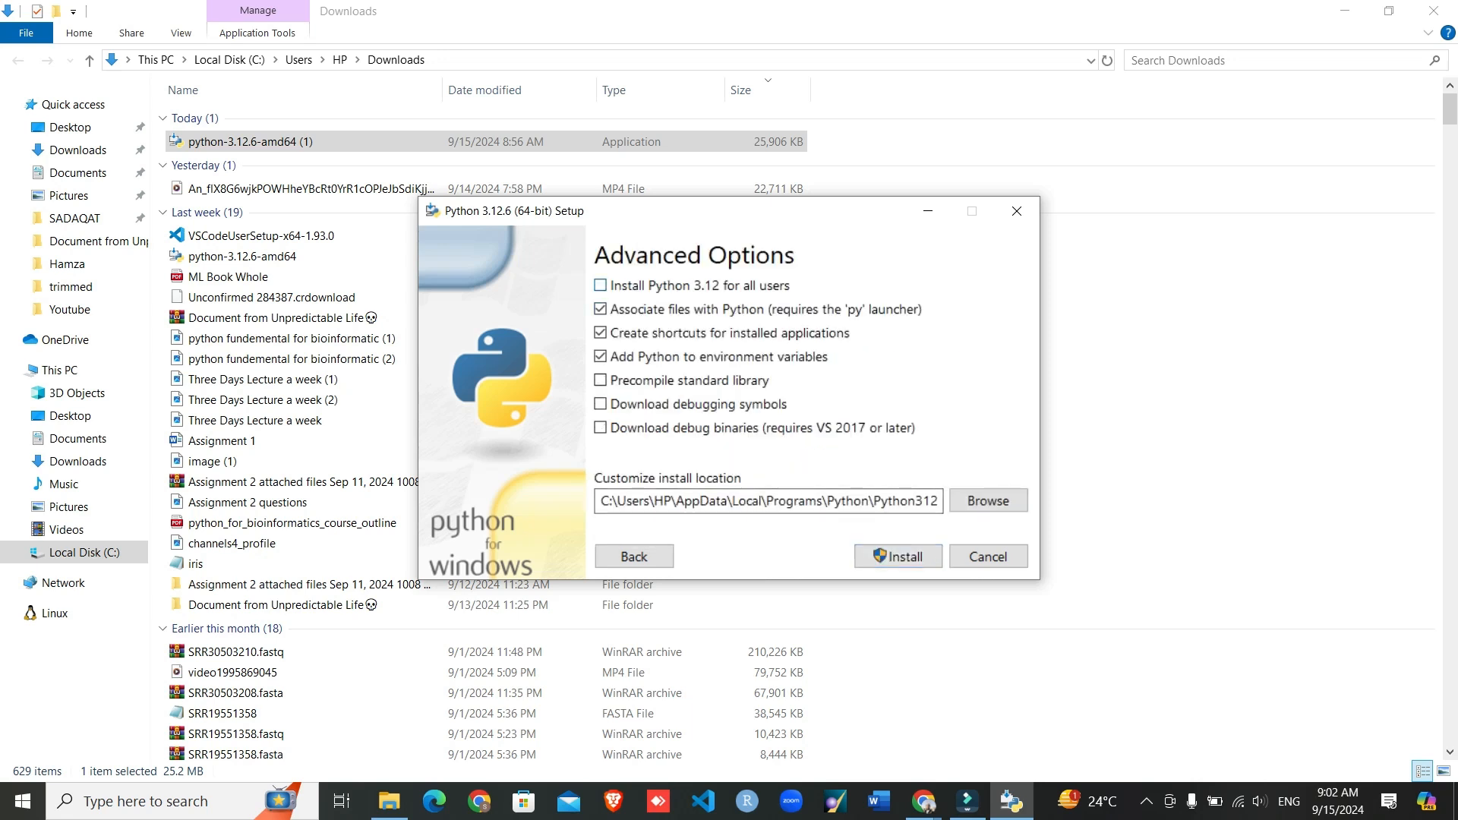
# - Enable installing for all users, precompiling the standard library, and downloading debugging symbols and debug binaries in the advanced options
pyautogui.click(600, 284)
pyautogui.click(600, 379)
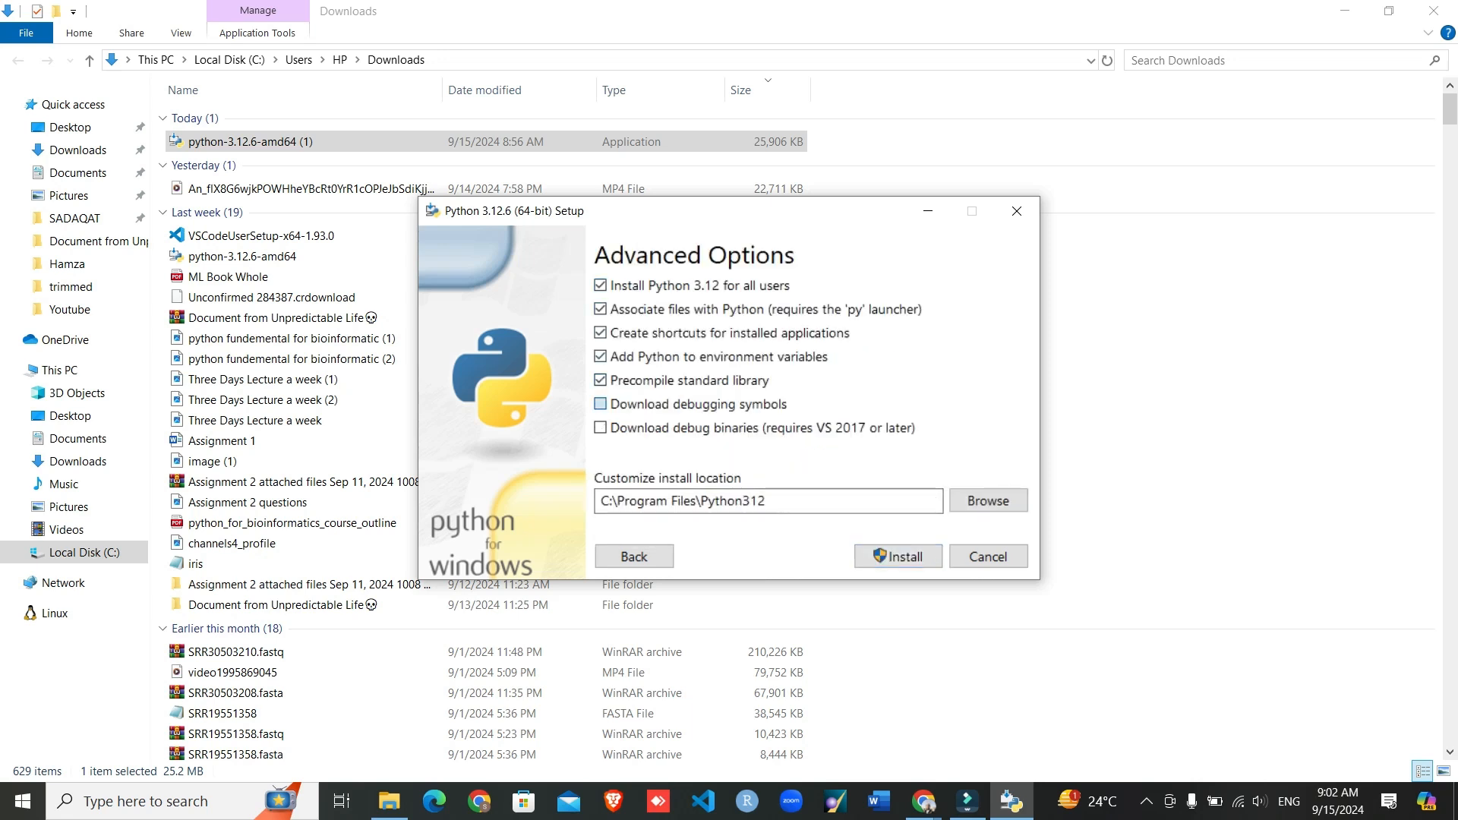
pyautogui.click(600, 403)
pyautogui.click(600, 427)
pyautogui.click(987, 500)
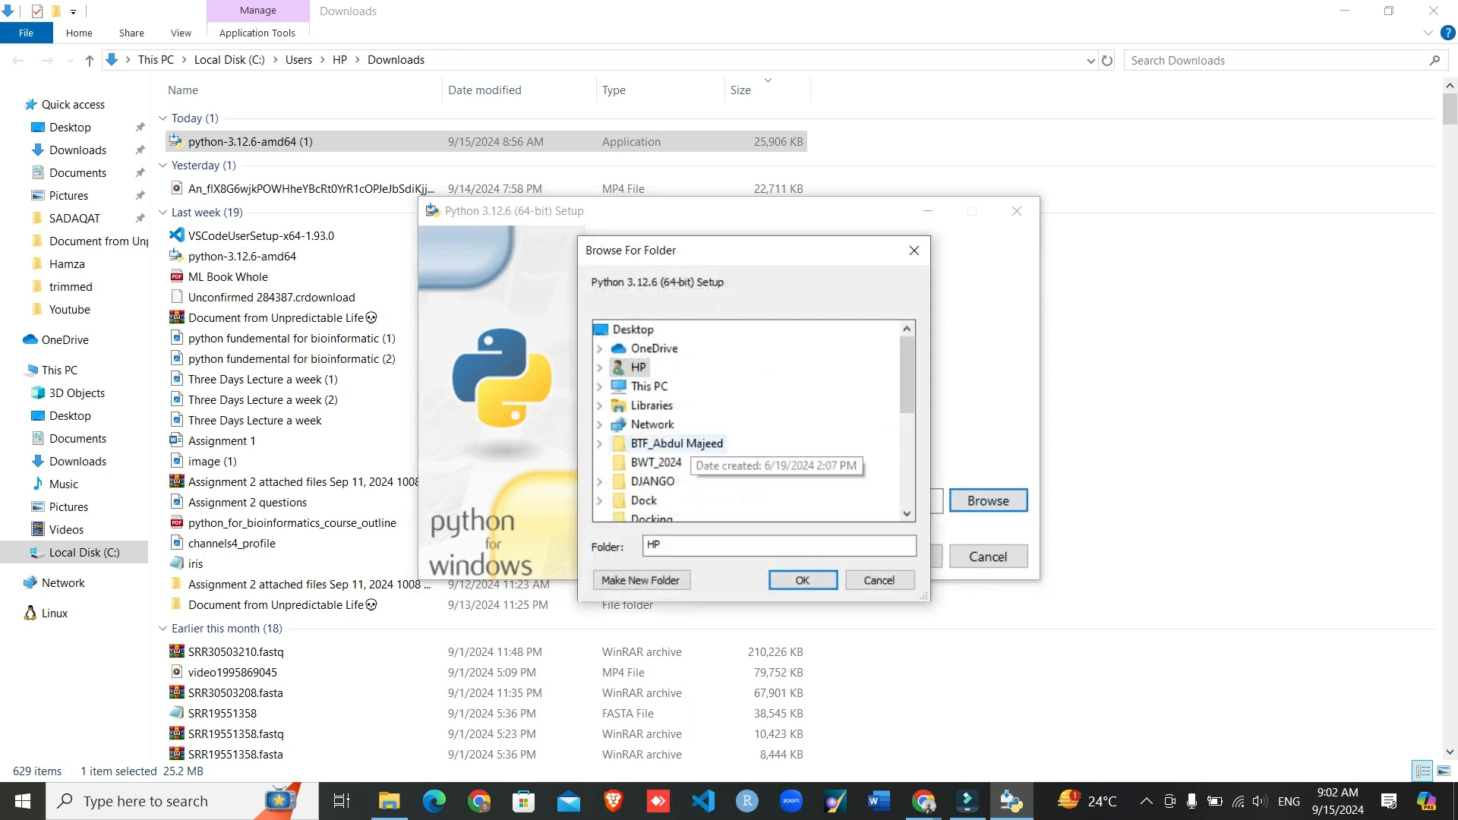
pyautogui.scroll(-5, 660, 448)
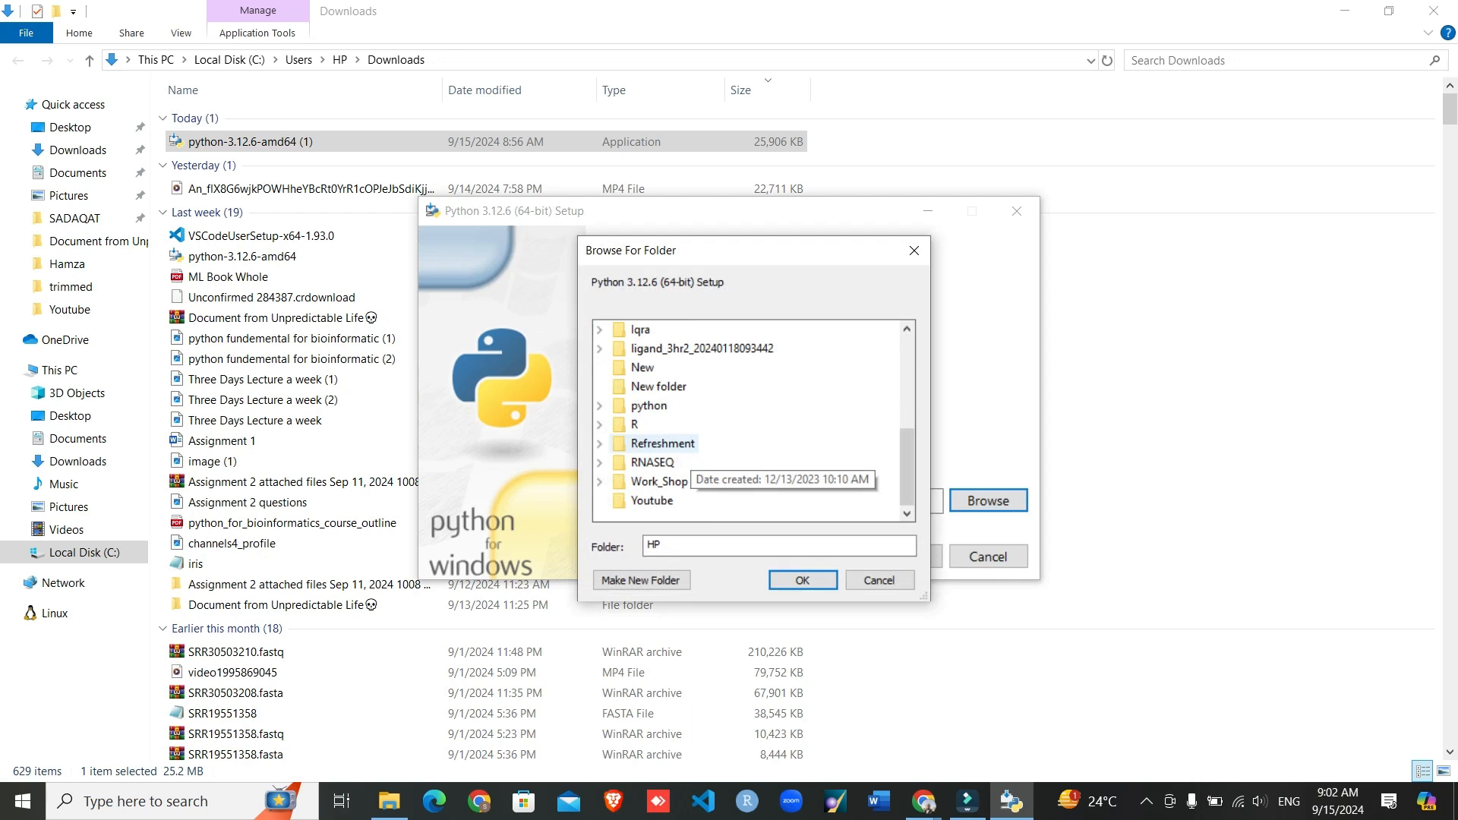
pyautogui.scroll(5, 661, 456)
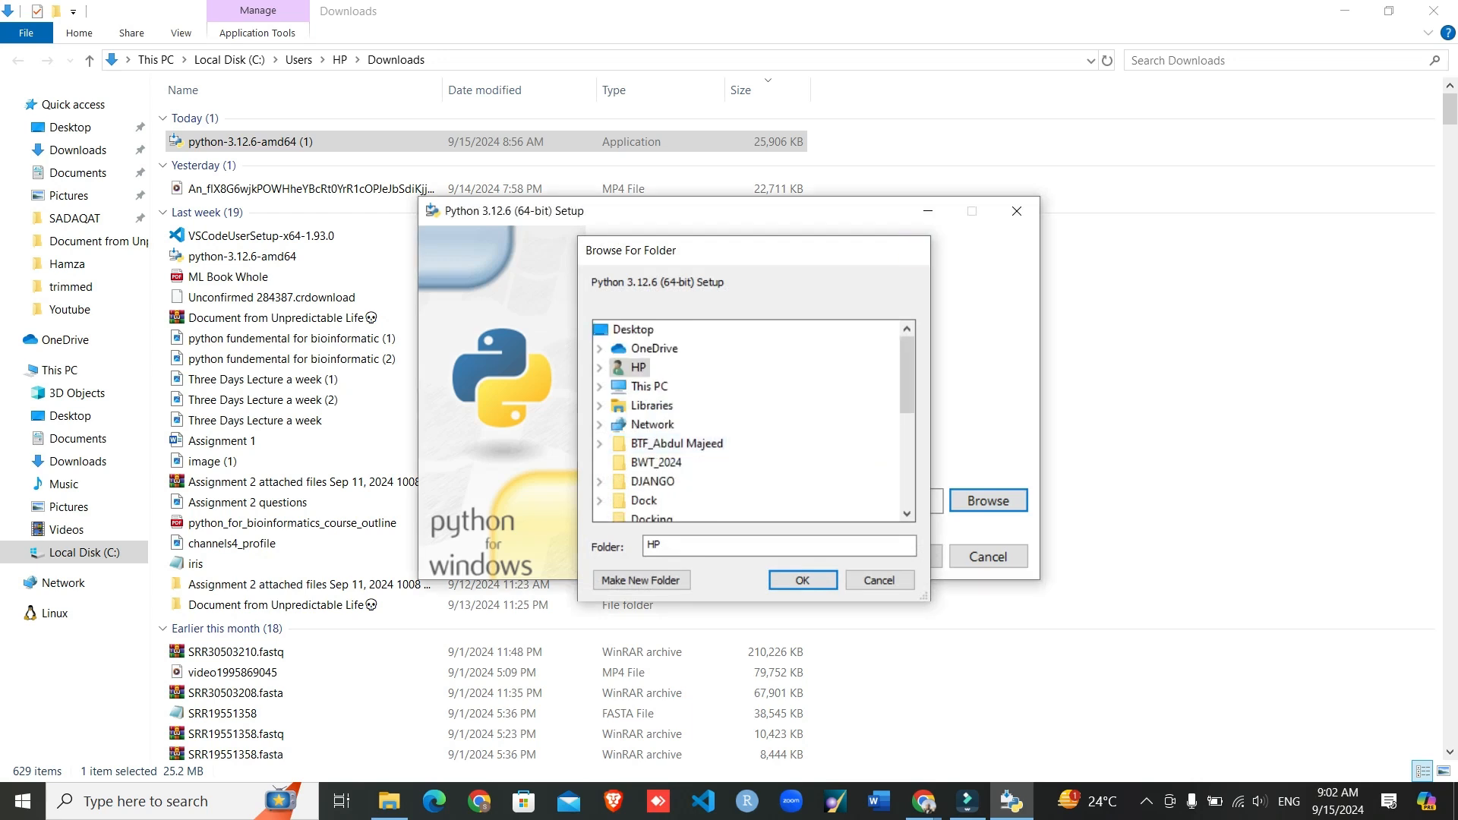
pyautogui.press('Escape')
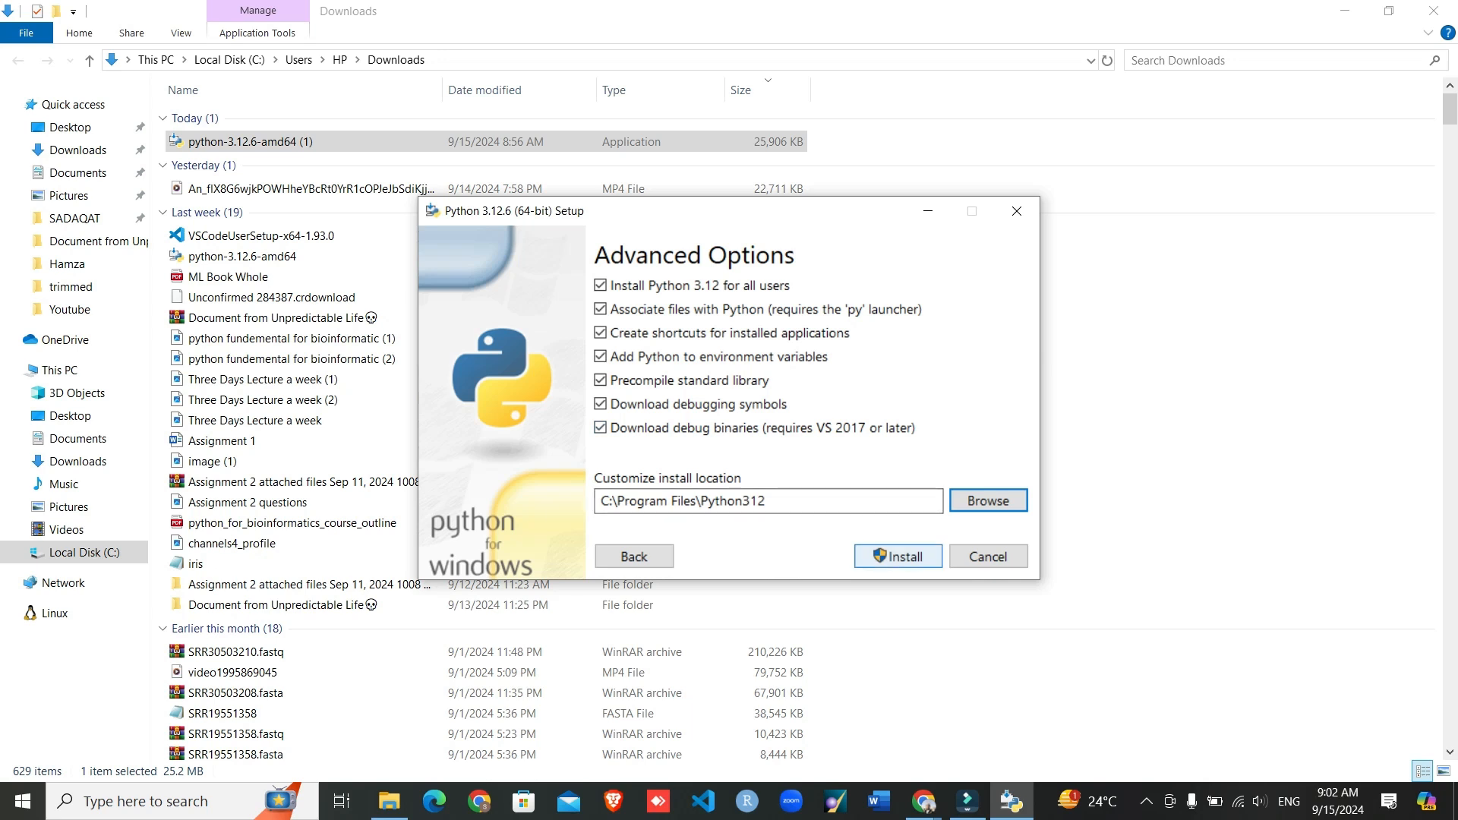
# - Install Python with the chosen options, minimize the Downloads folder window and close the setup once it completes
pyautogui.click(898, 556)
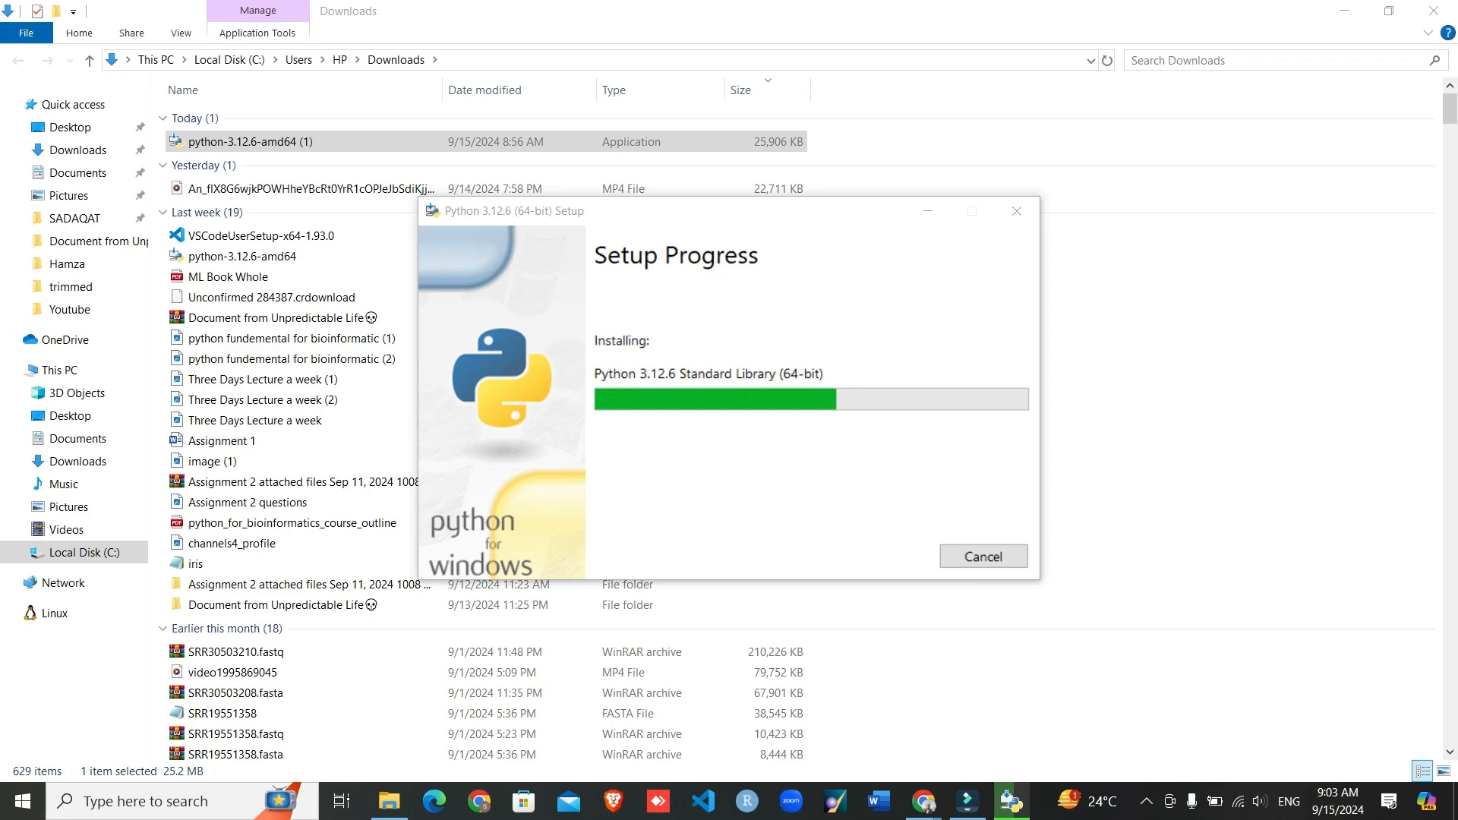
pyautogui.click(1345, 11)
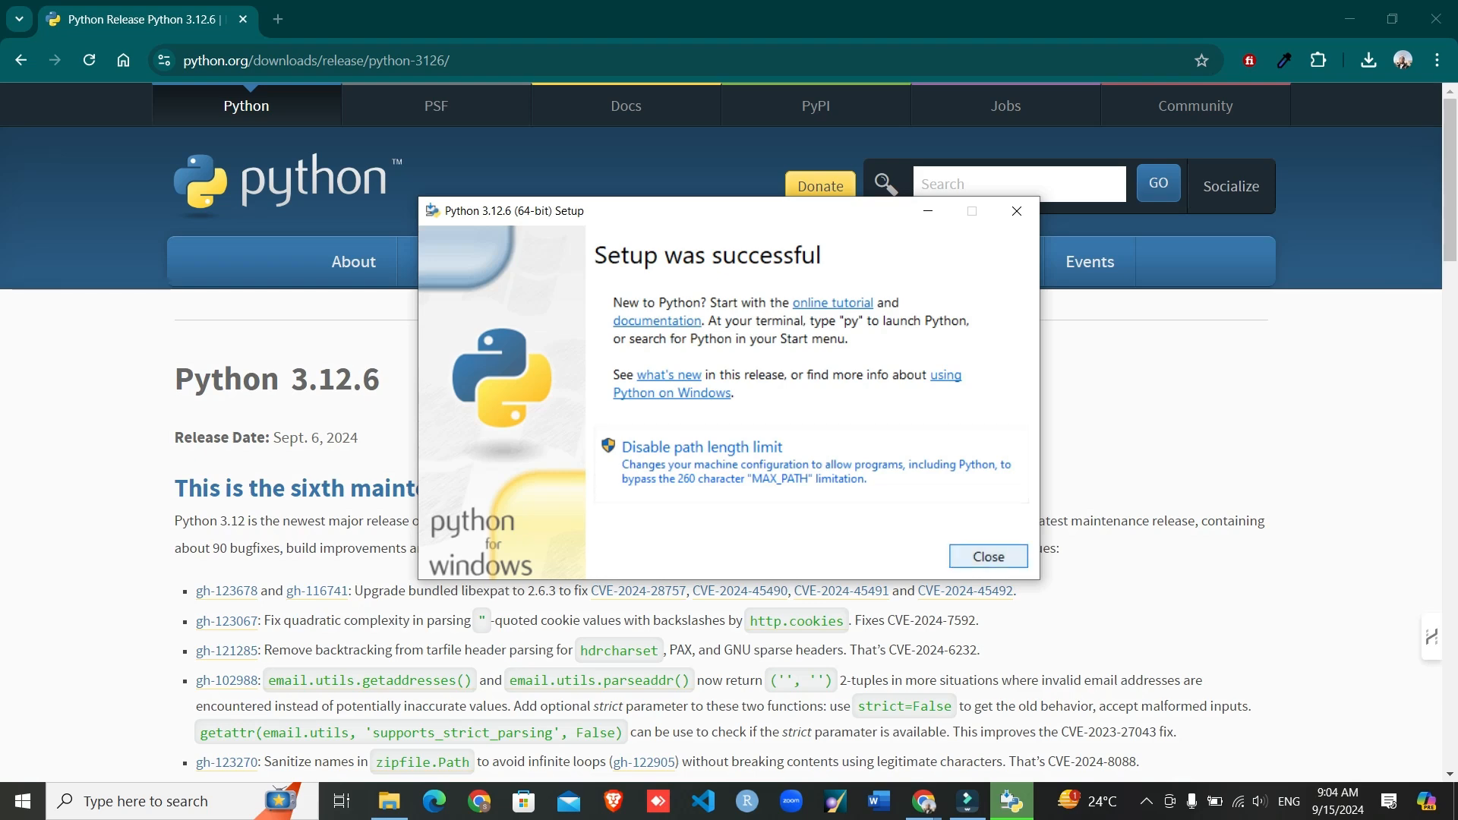
pyautogui.click(989, 557)
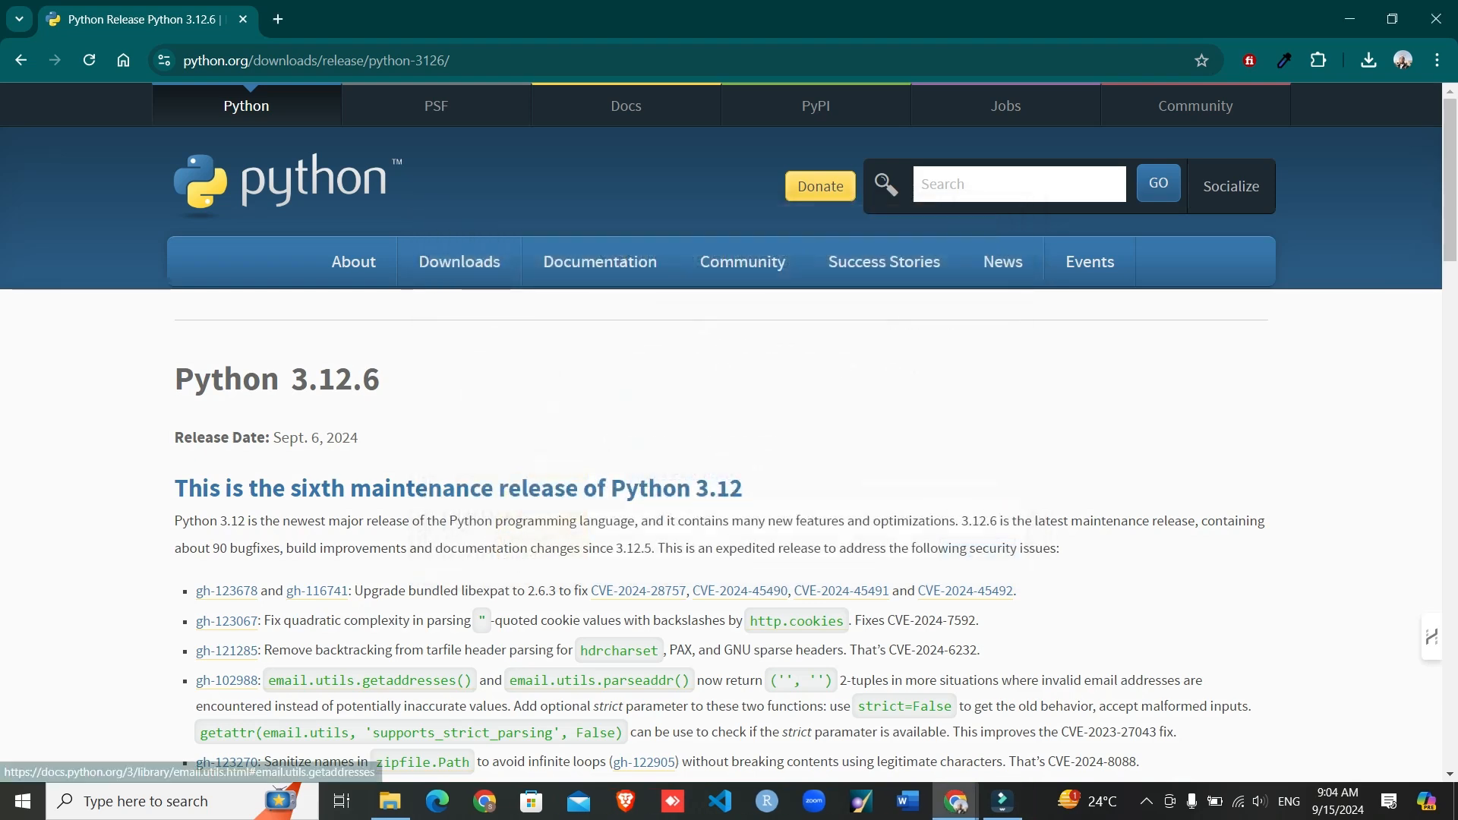
# - Replace a Windows search for "idl" with one for Command Prompt and open it
pyautogui.click(145, 802)
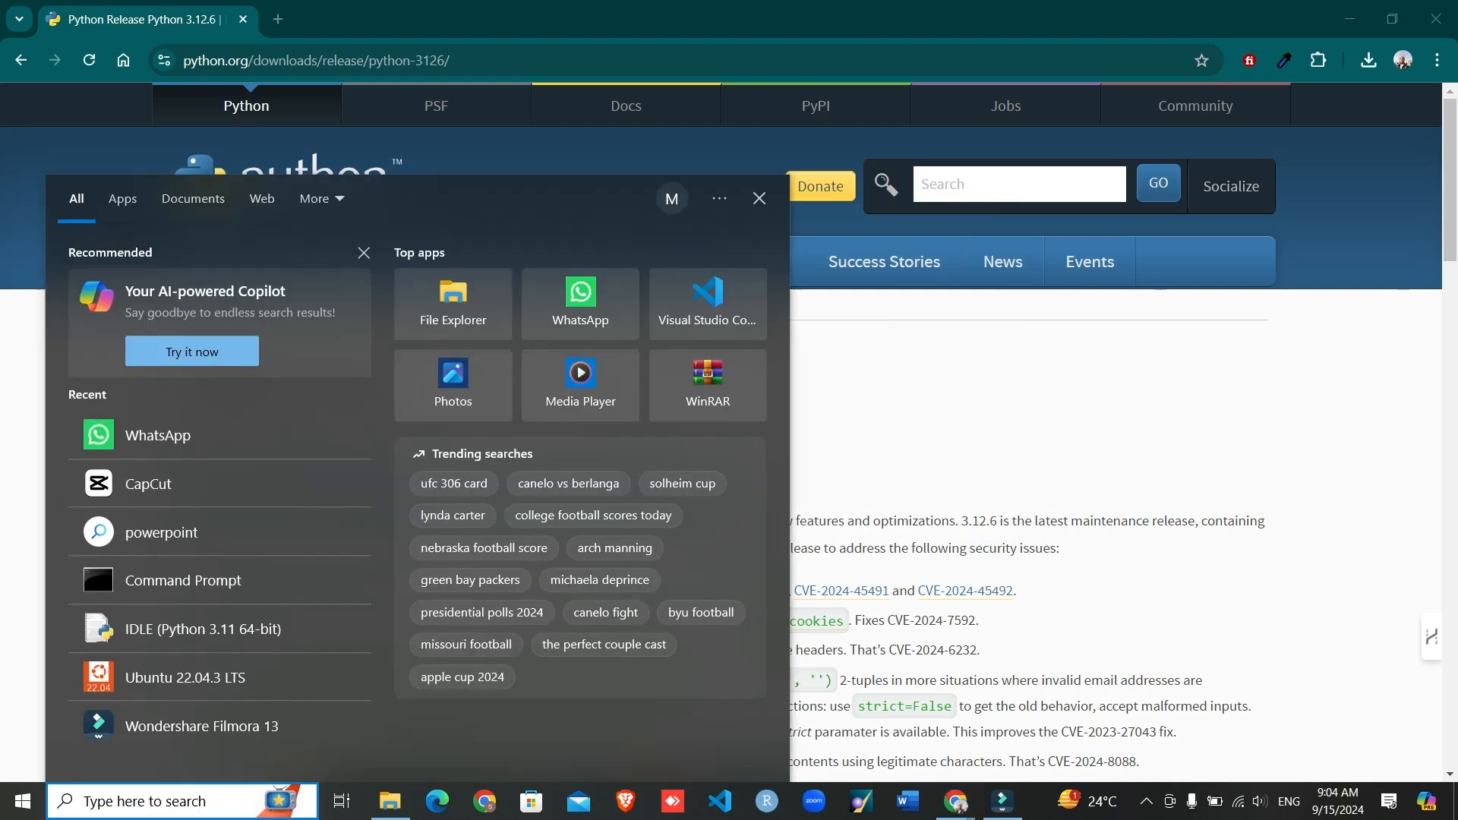
pyautogui.write('idl')
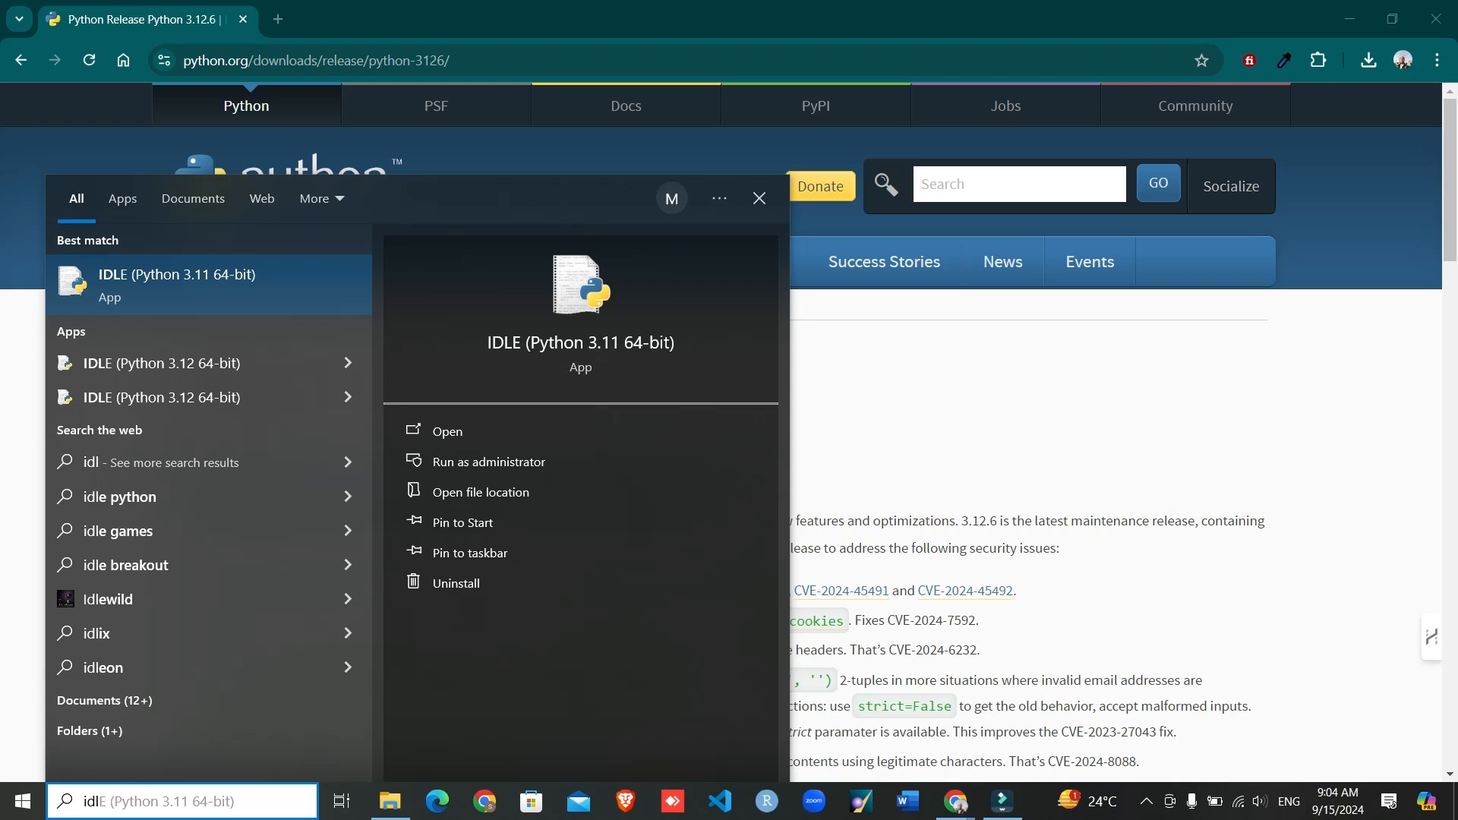
pyautogui.press('BackSpace')
pyautogui.press('BackSpace')
pyautogui.press('BackSpace')
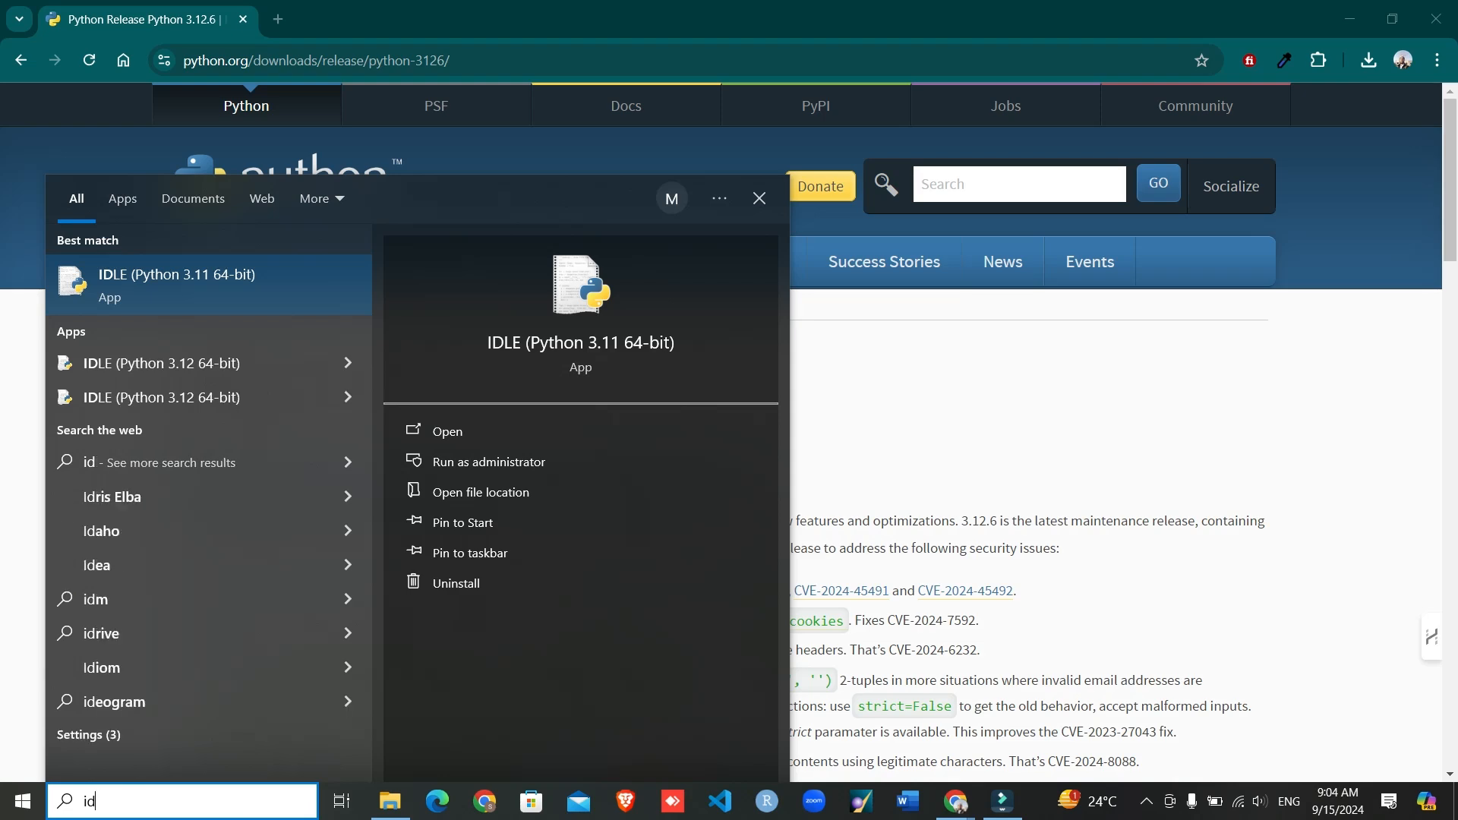
pyautogui.write('cmd')
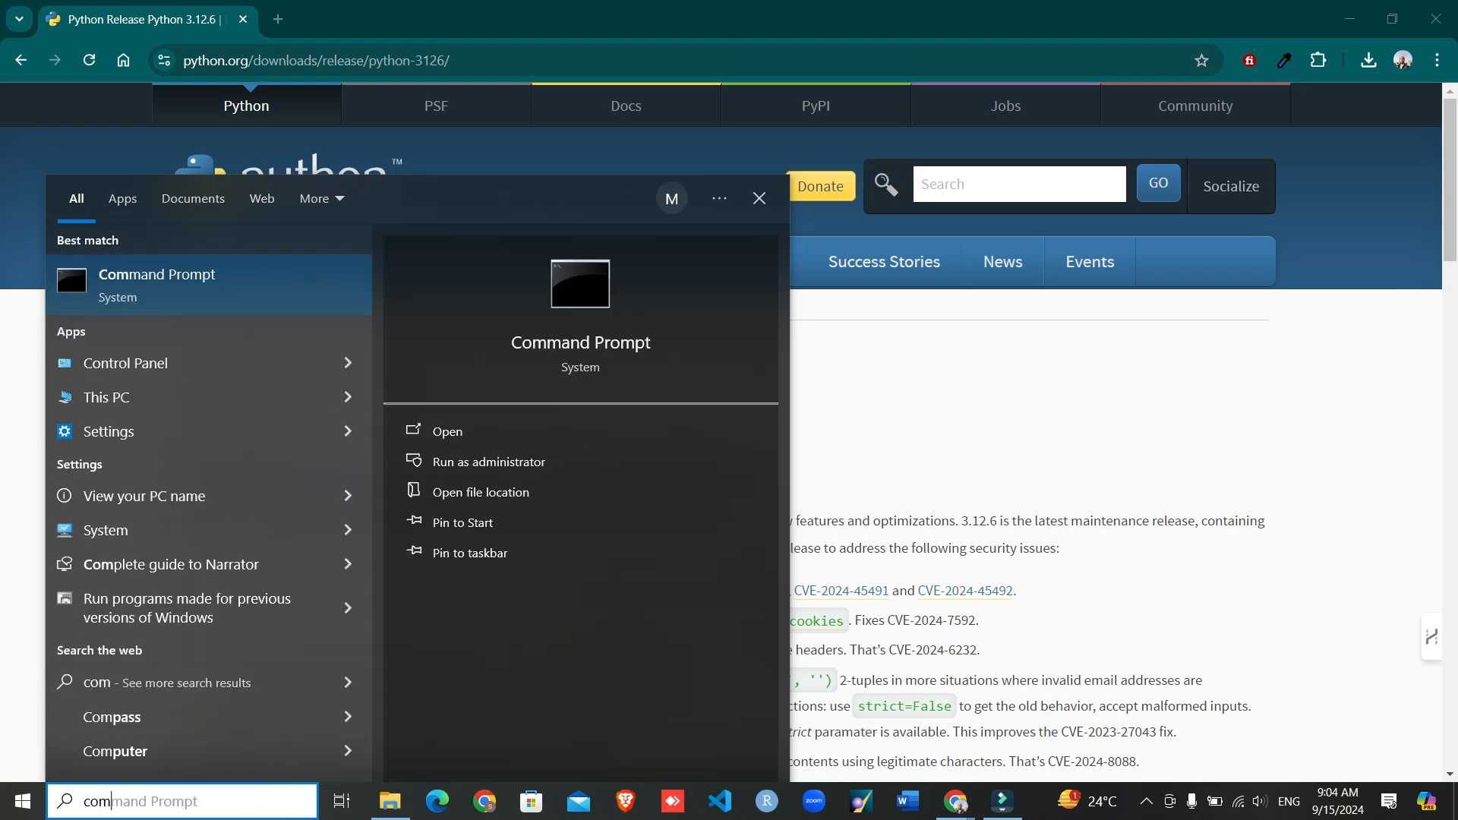
pyautogui.press('Return')
# - Check the installed Python with "python --version", highlight the output line and close Command Prompt
pyautogui.write('python ')
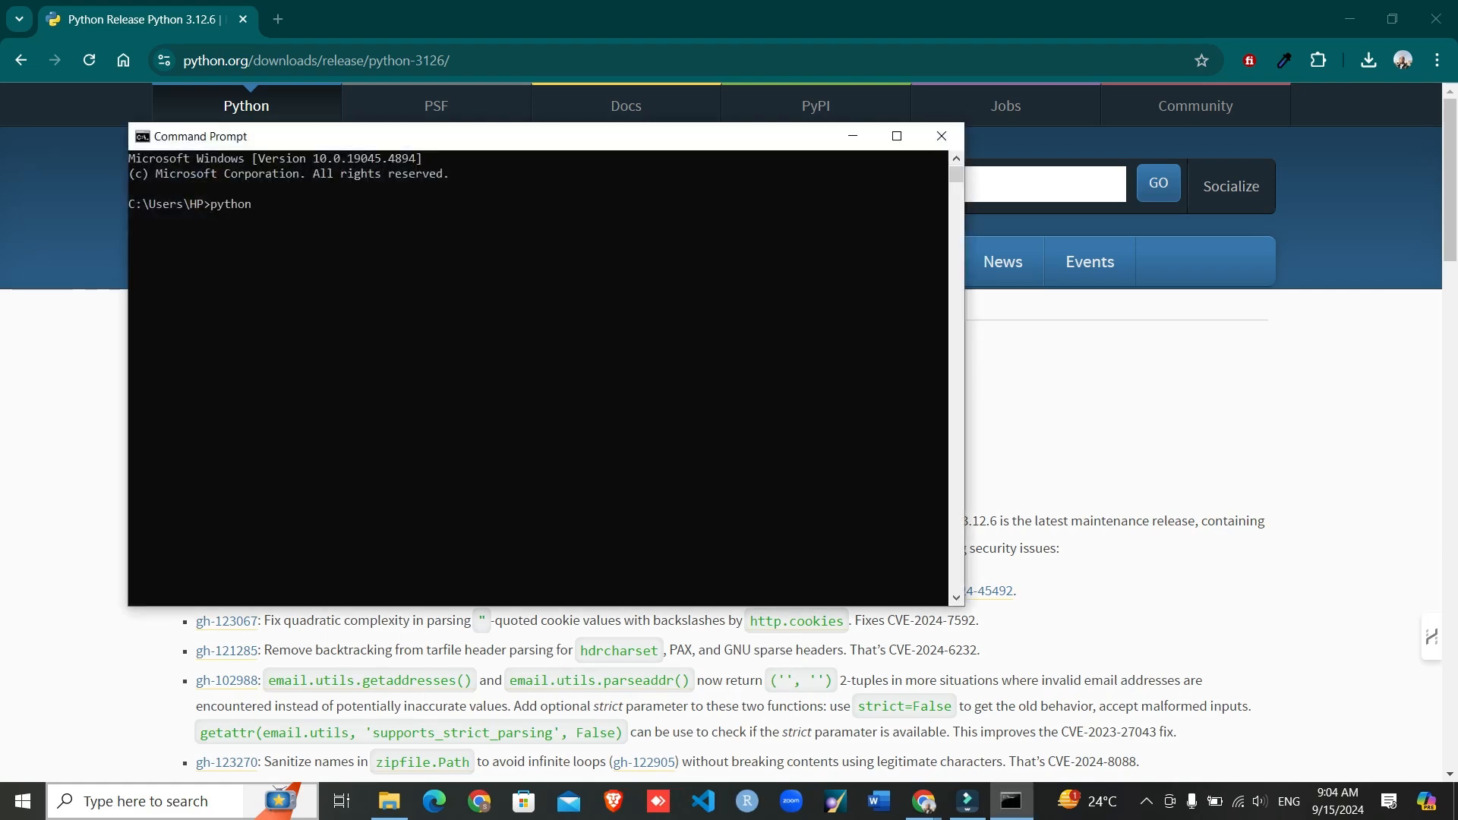
pyautogui.write('---')
pyautogui.write('ver')
pyautogui.write('sion')
pyautogui.press('Return')
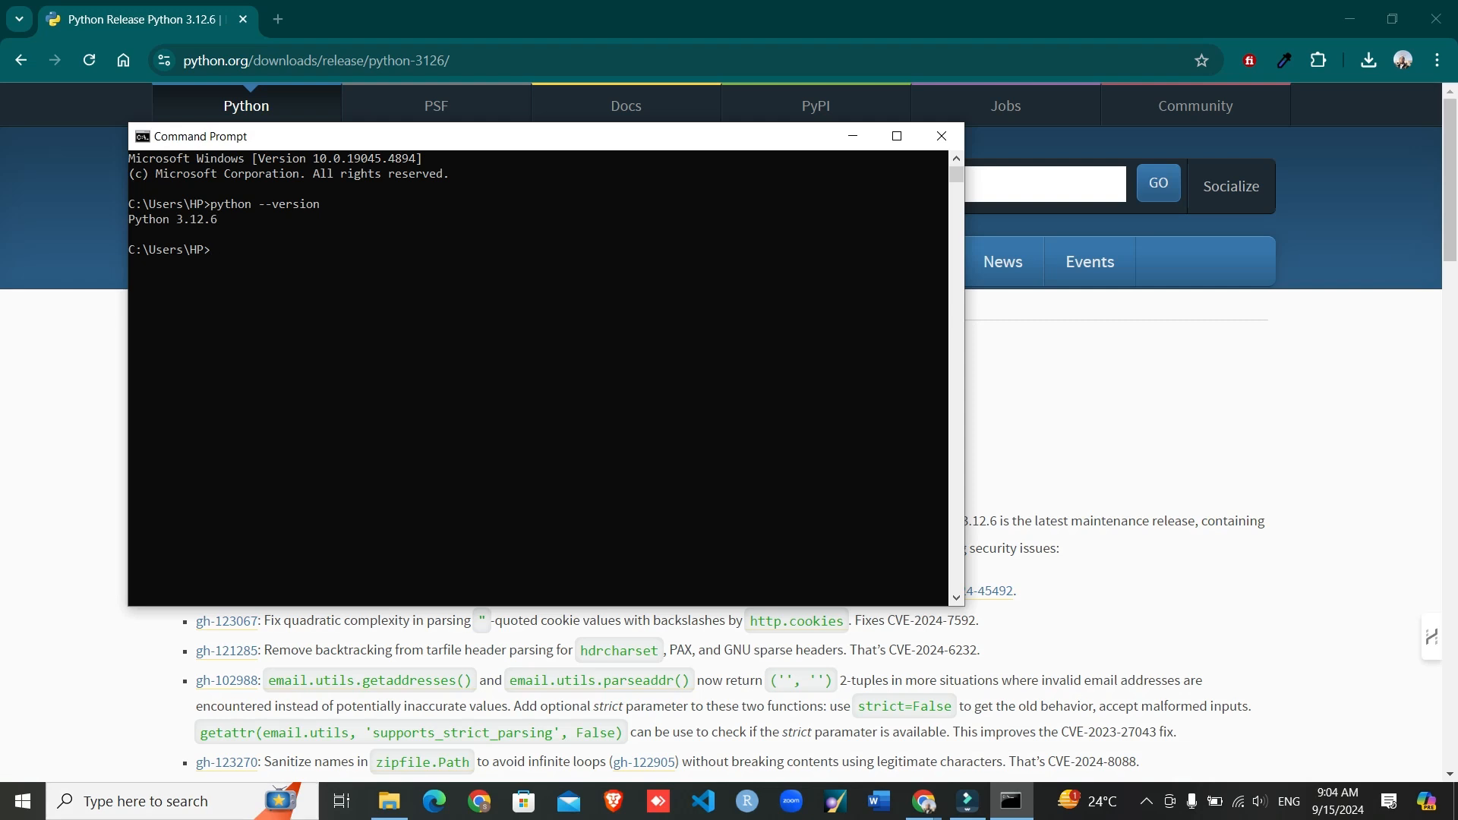
pyautogui.moveTo(221, 219); pyautogui.dragTo(131, 220)
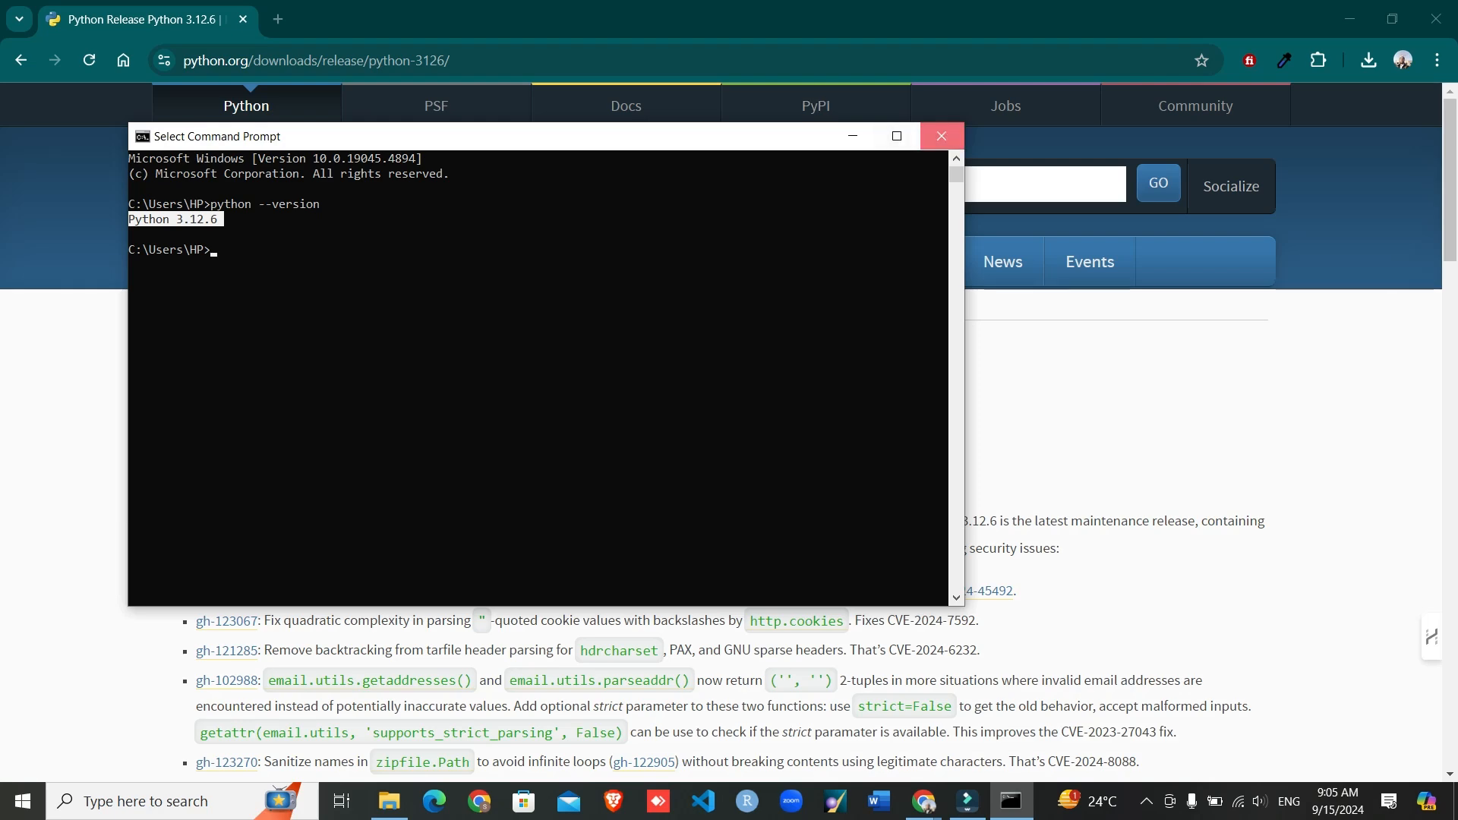
pyautogui.click(942, 136)
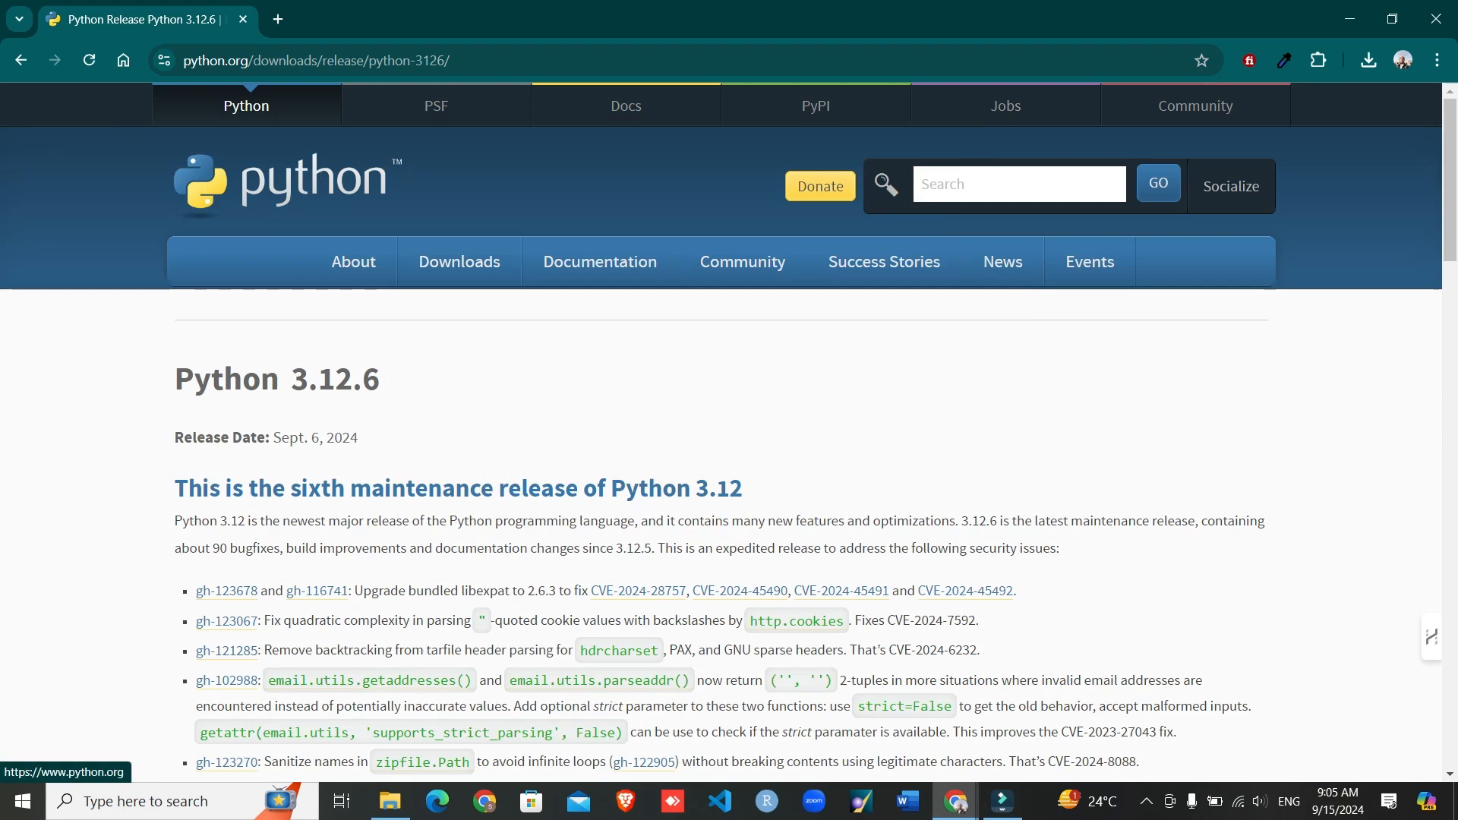
# - Search Google for "visual studio code" in a new browser tab
pyautogui.click(278, 19)
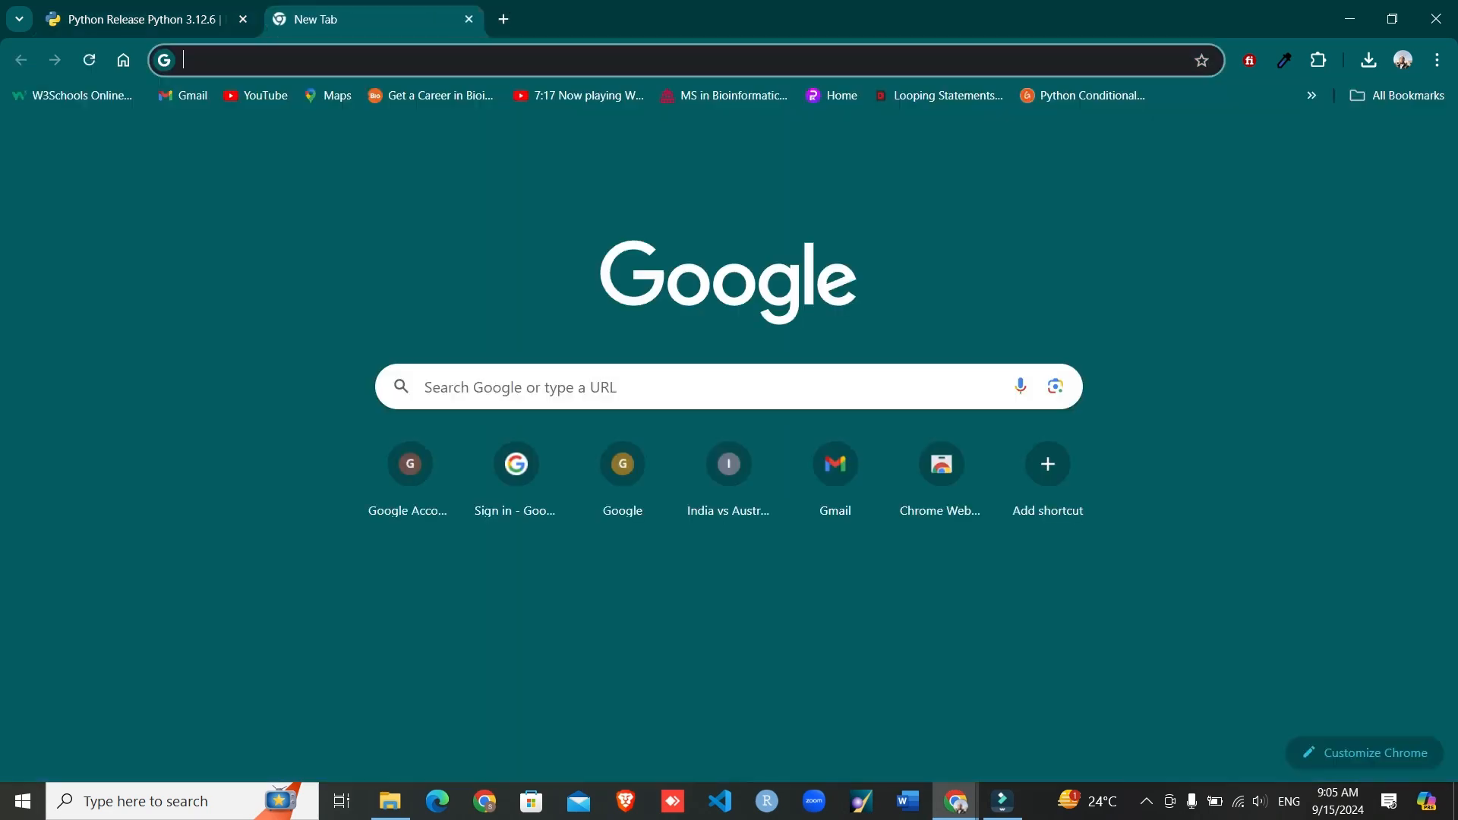
pyautogui.click(607, 387)
pyautogui.write('viau')
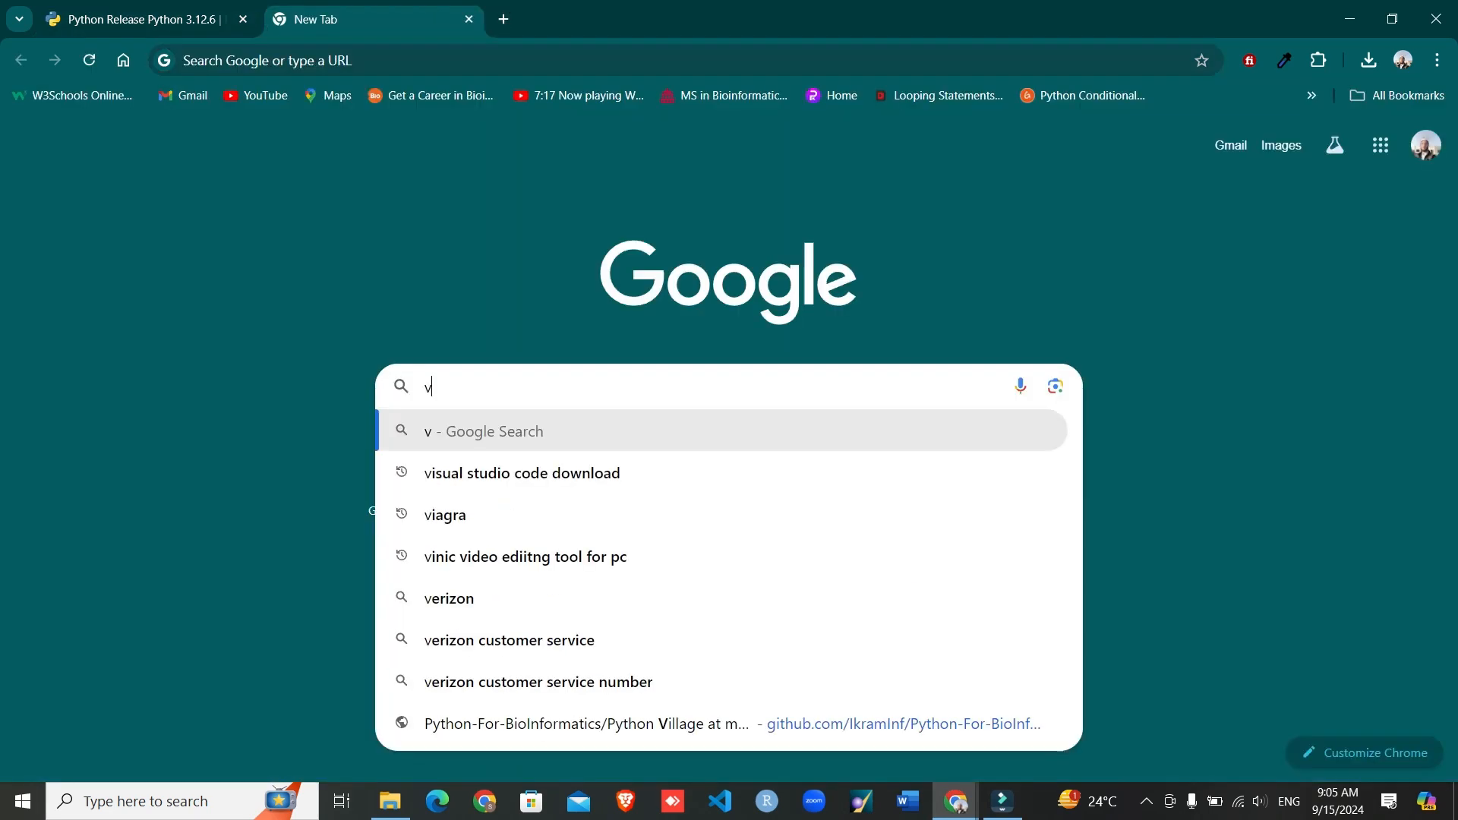
pyautogui.press('BackSpace')
pyautogui.press('BackSpace')
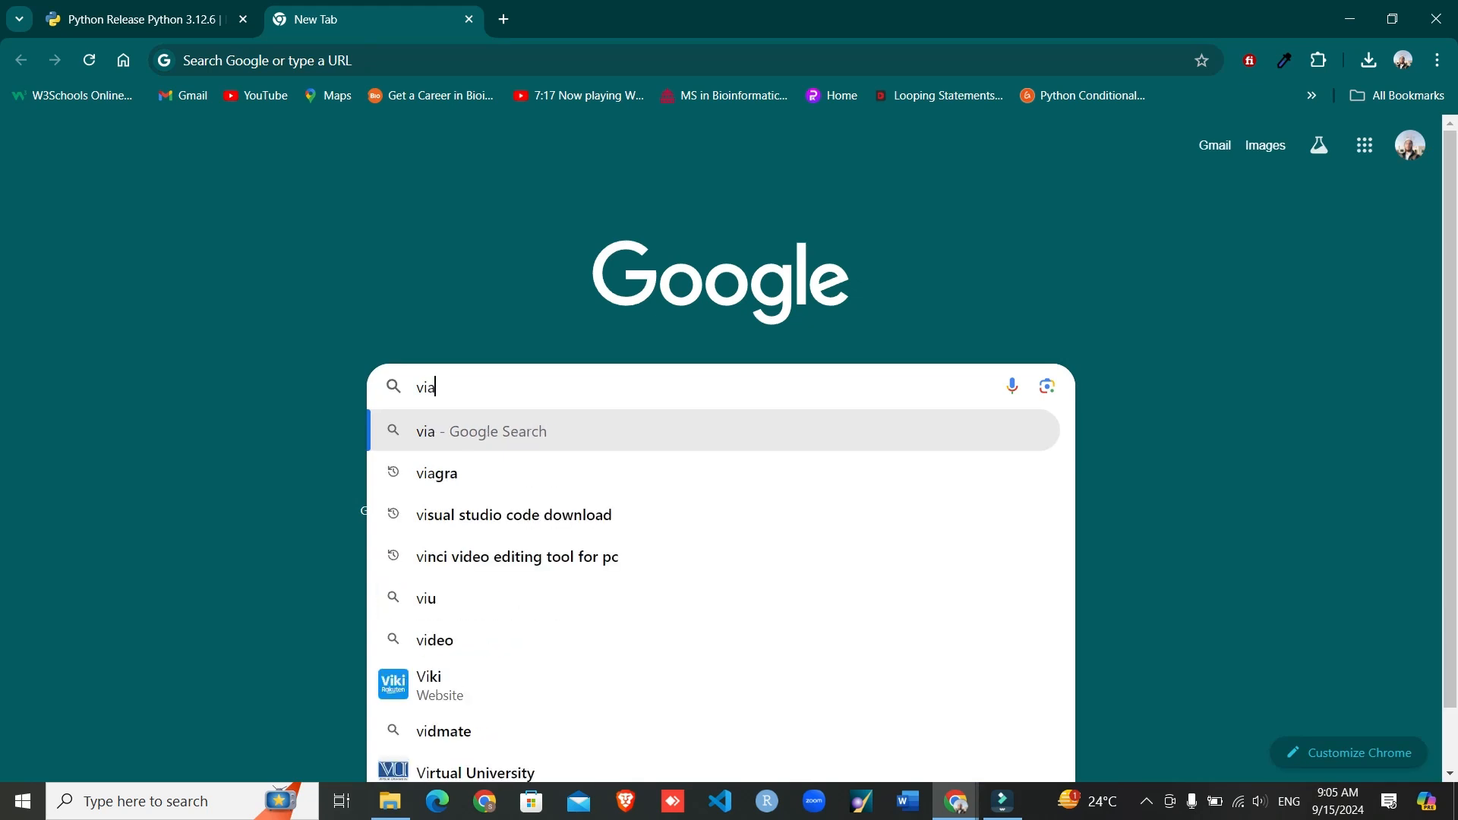
pyautogui.write('sul')
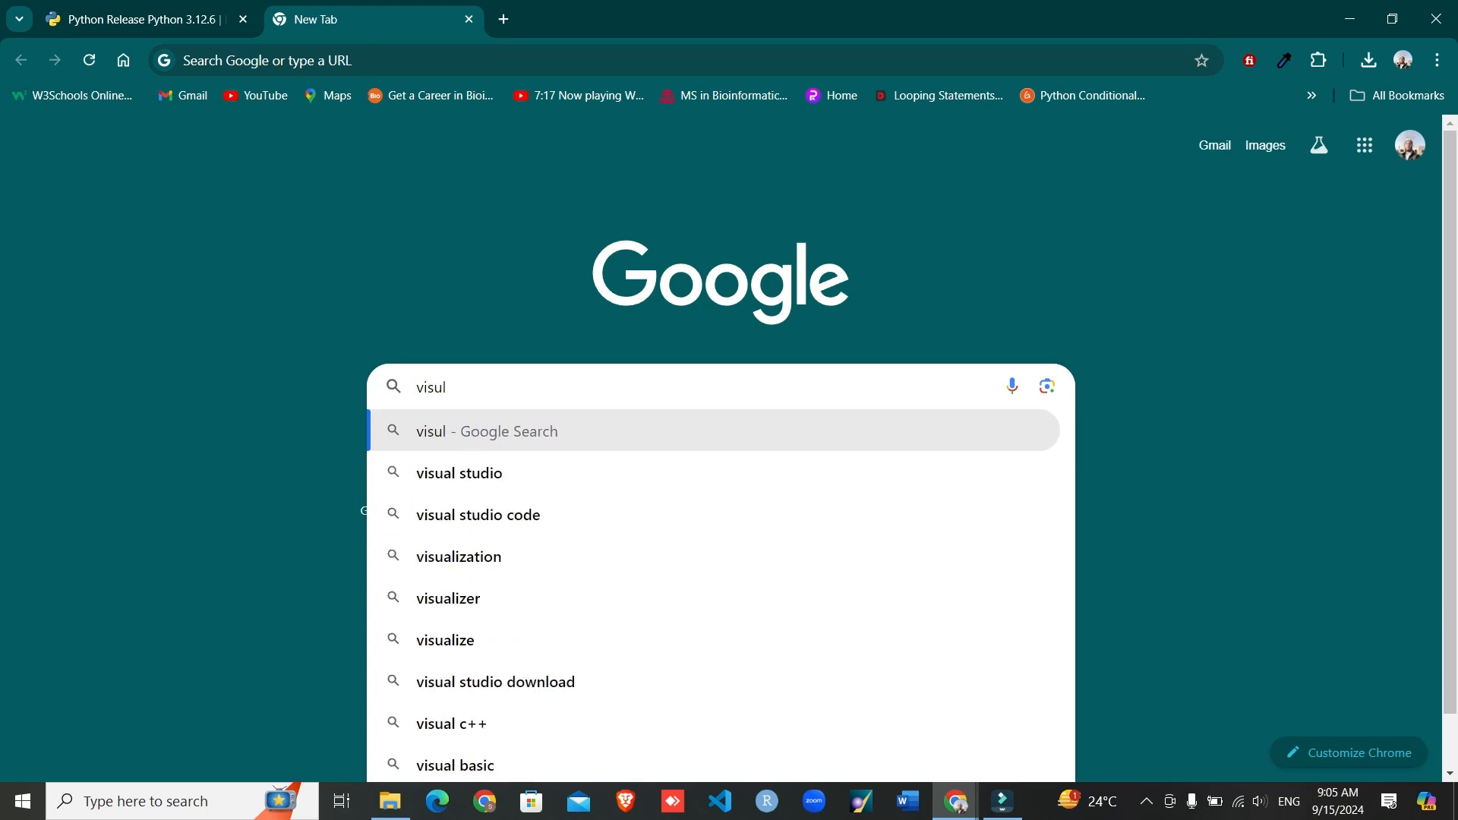
pyautogui.press('Down')
pyautogui.press('Down')
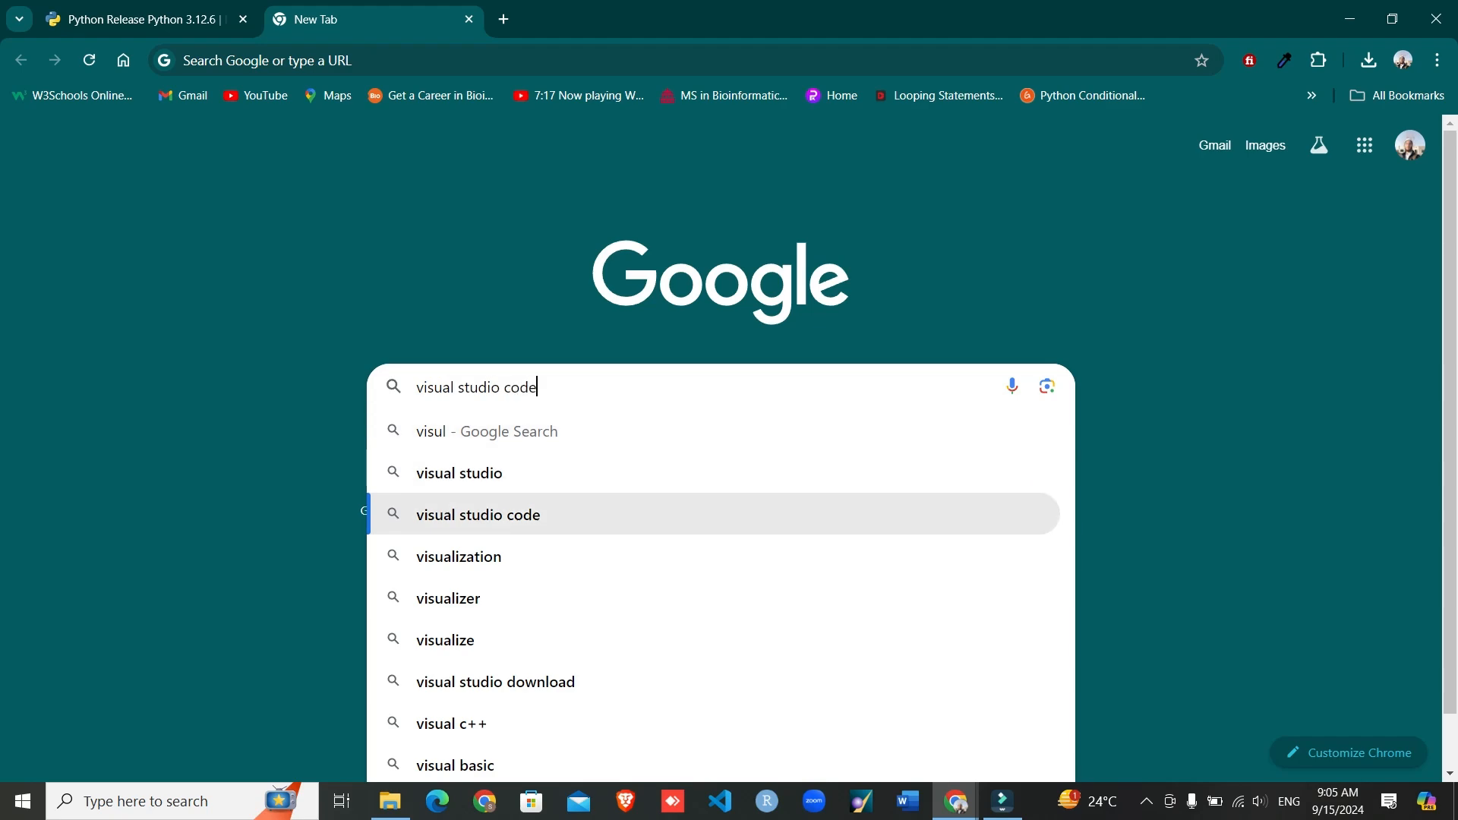
pyautogui.press('Return')
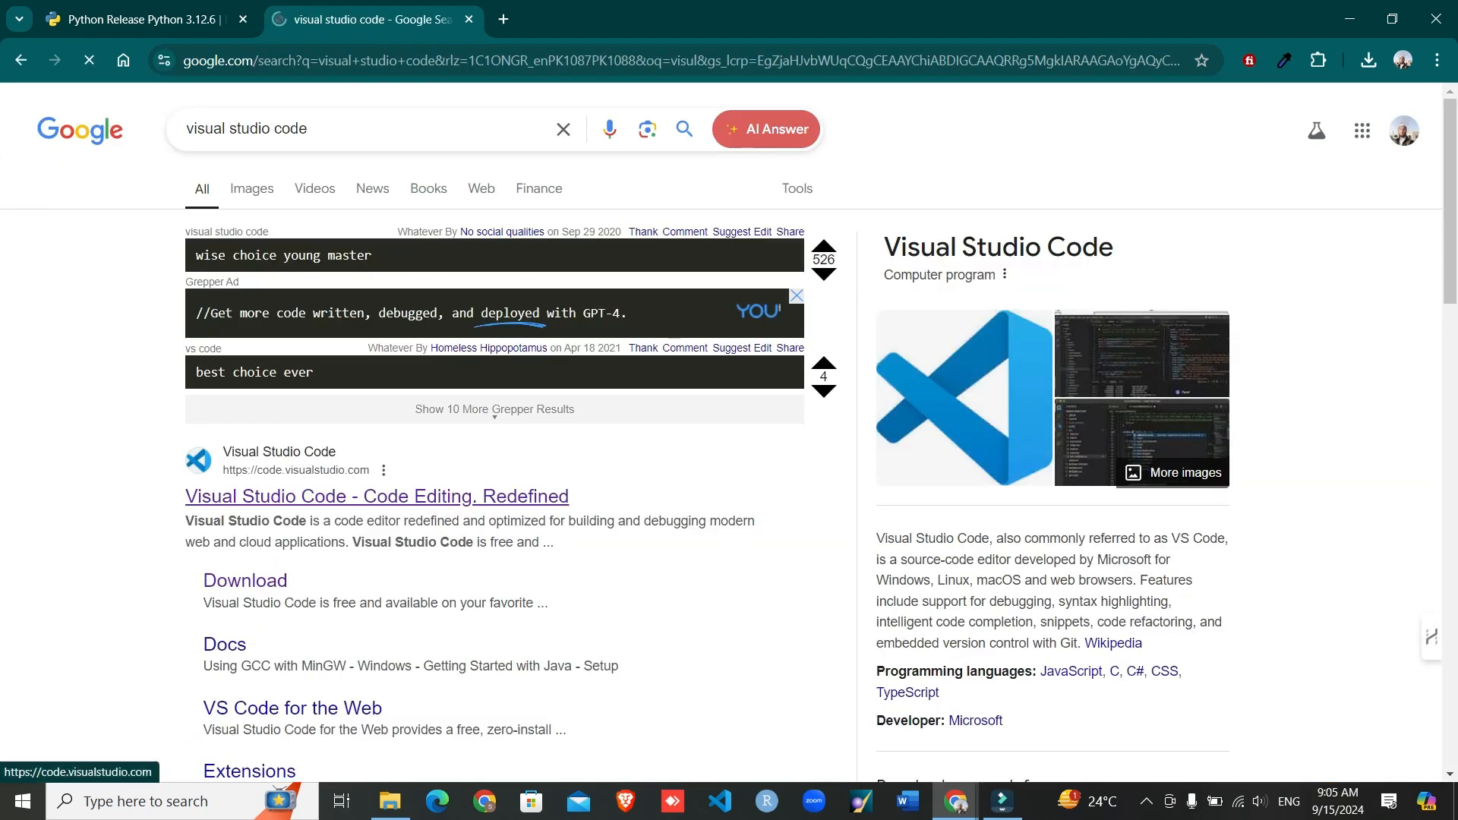
# - Download Visual Studio Code for Windows from code.visualstudio.com and show the downloaded VSCodeUserSetup-x64-1.93.1 installer in its folder
pyautogui.click(376, 497)
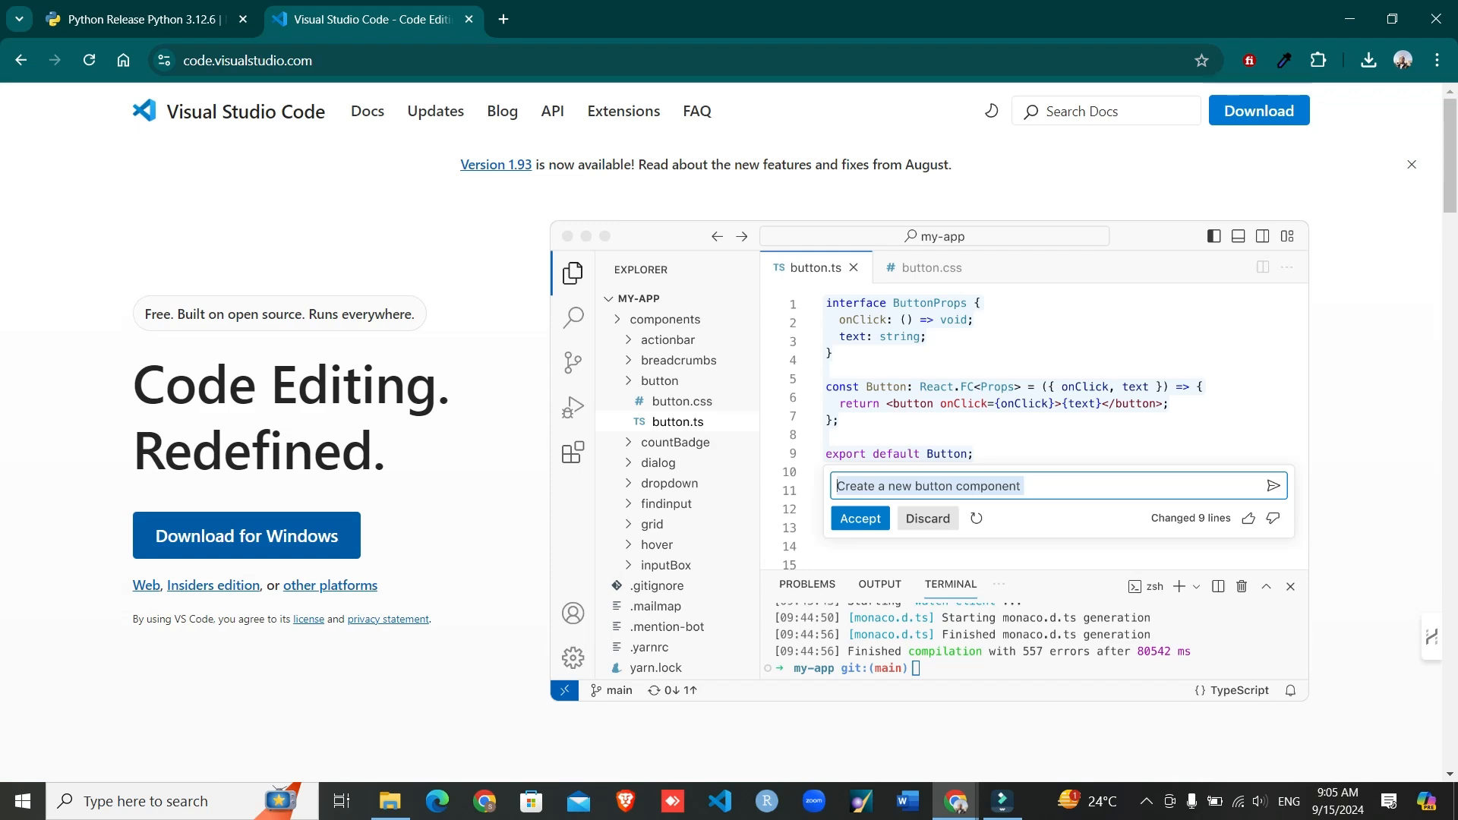
pyautogui.click(247, 535)
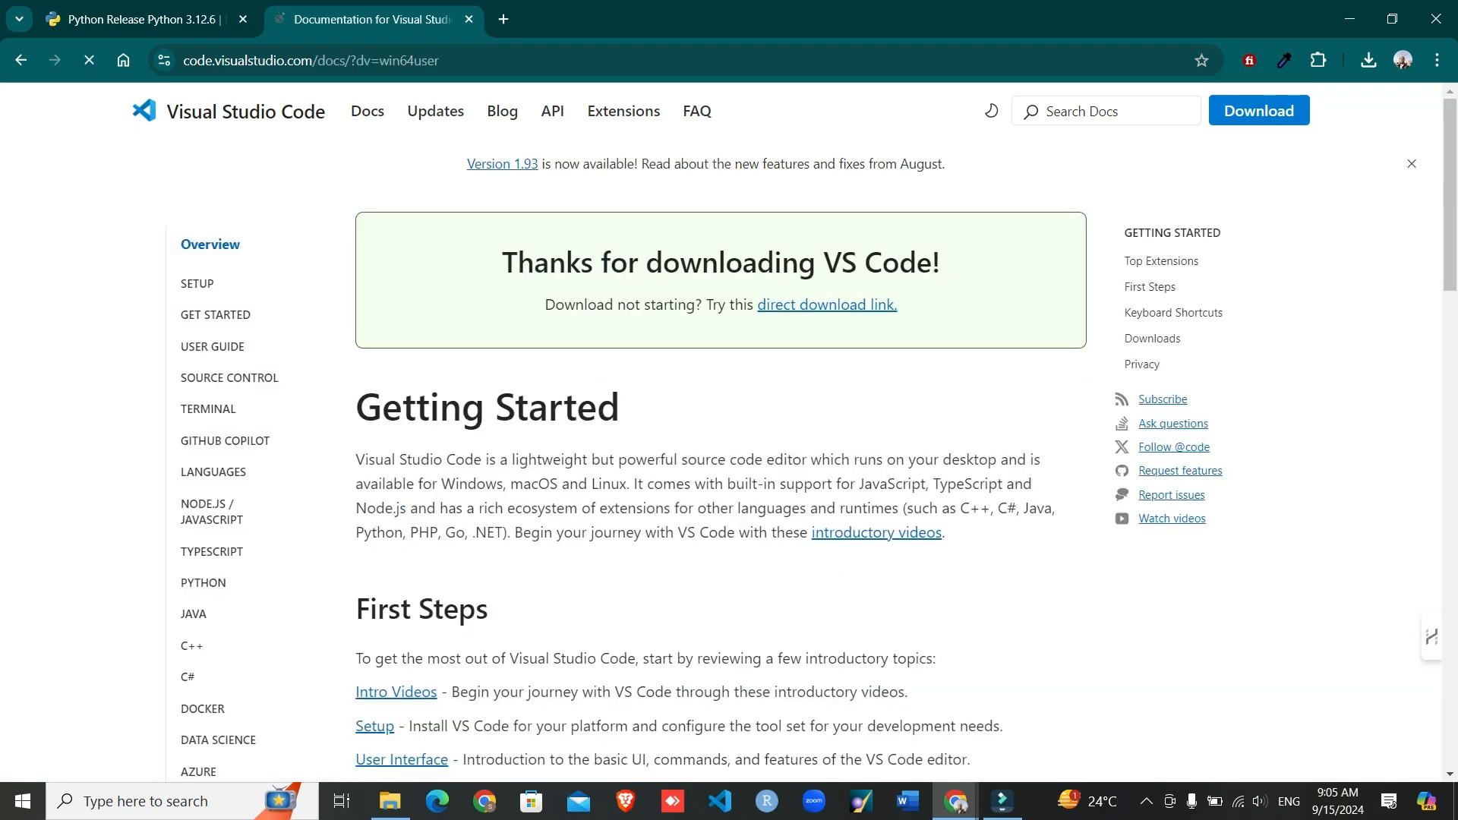
pyautogui.scroll(-5, 721, 456)
pyautogui.scroll(-1, 720, 456)
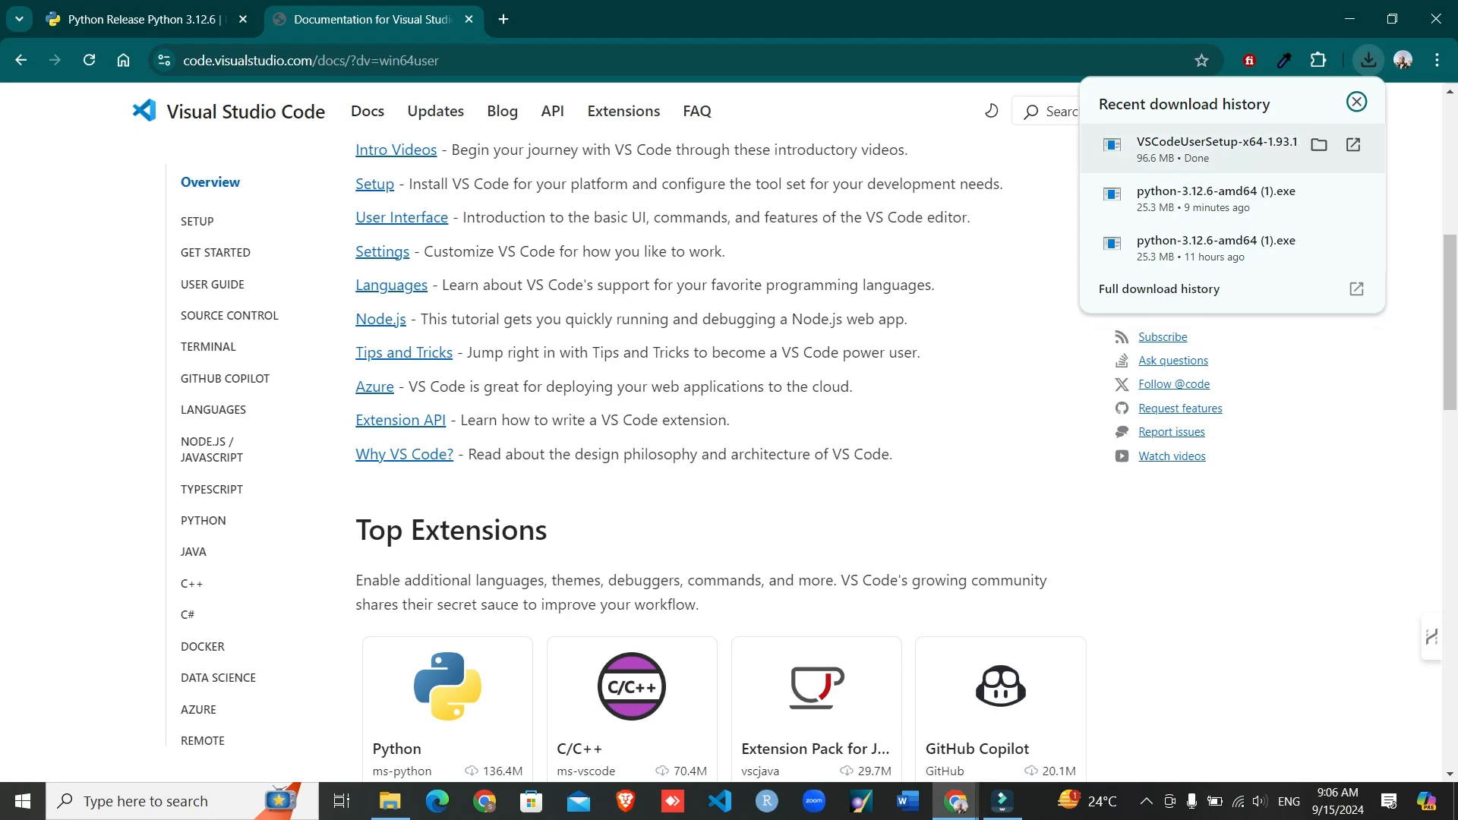
pyautogui.click(1319, 145)
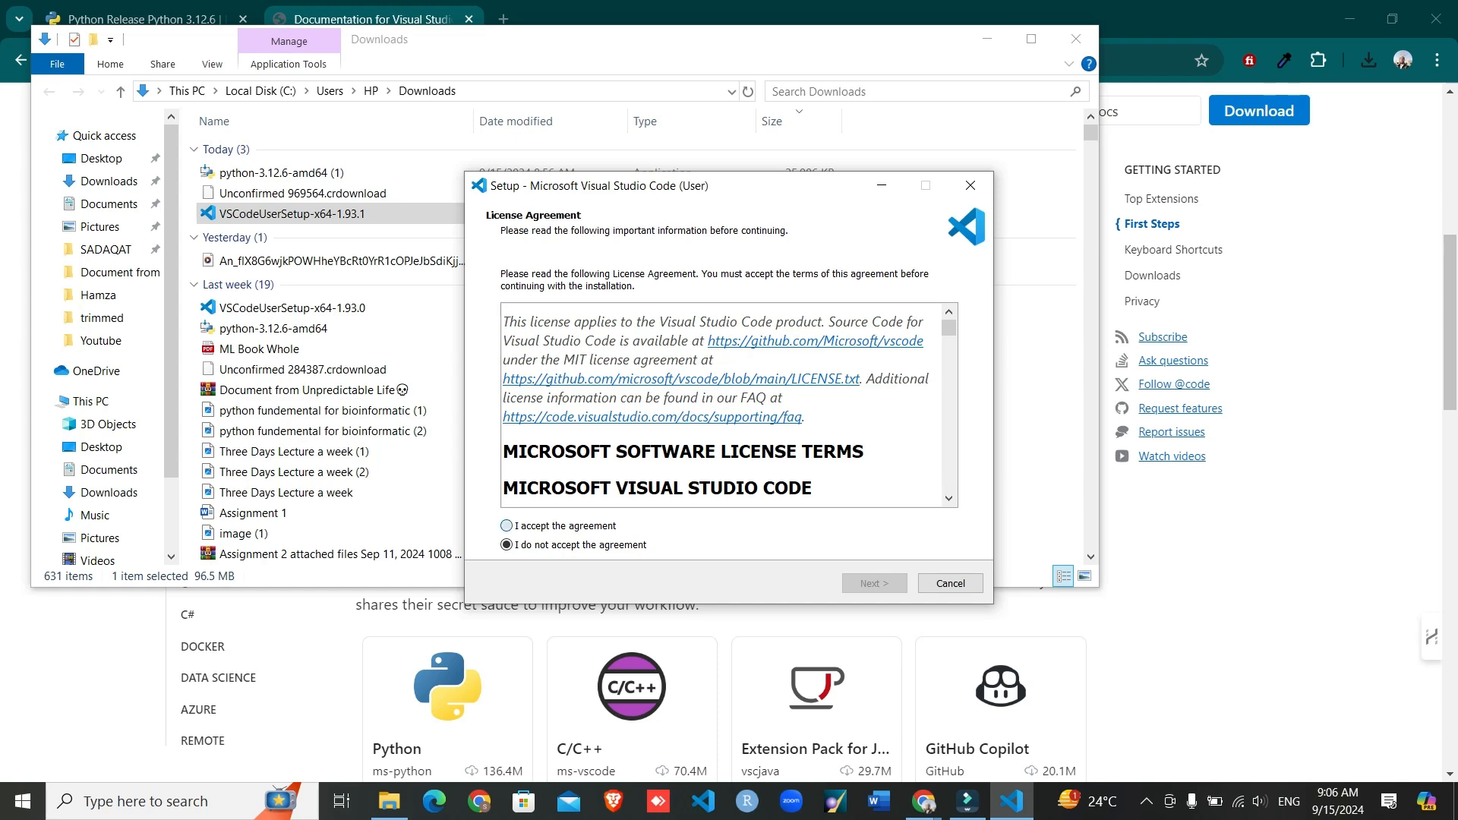
# - Accept the license agreement in the Visual Studio Code setup, look through its terms and continue to the additional tasks
pyautogui.click(507, 525)
pyautogui.scroll(-12, 721, 406)
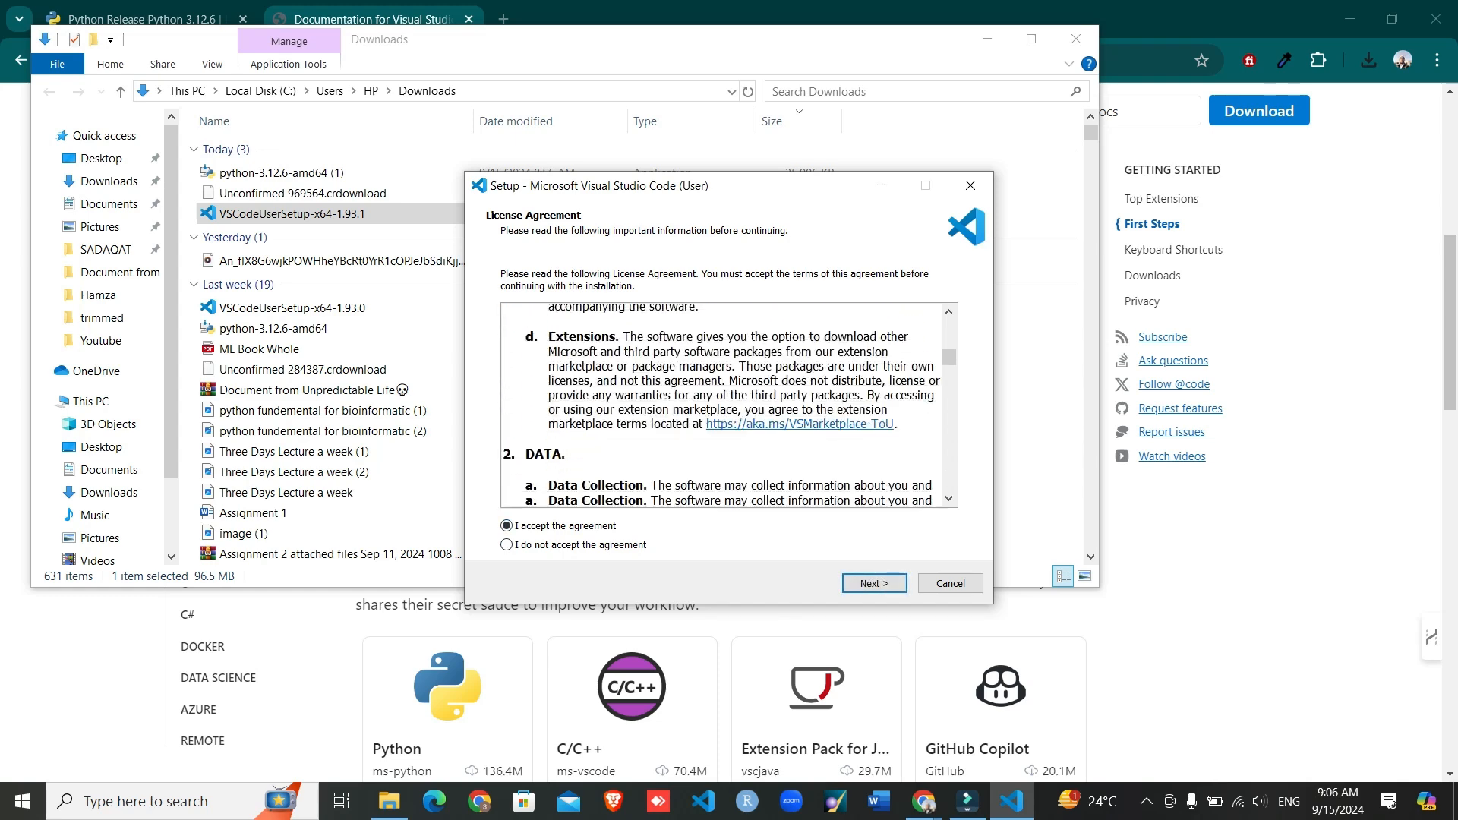
pyautogui.scroll(-15, 721, 406)
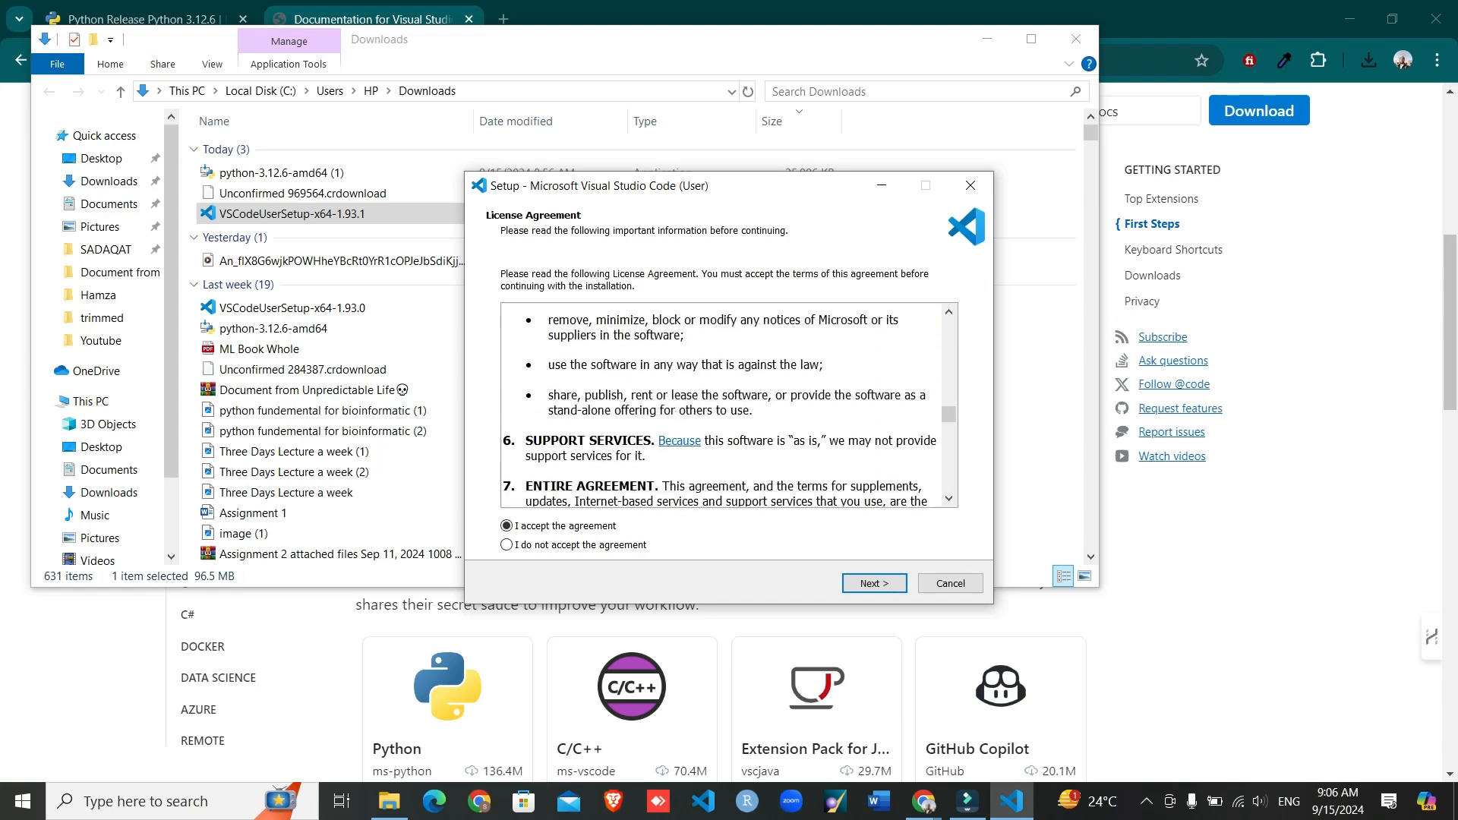
pyautogui.scroll(-15, 721, 406)
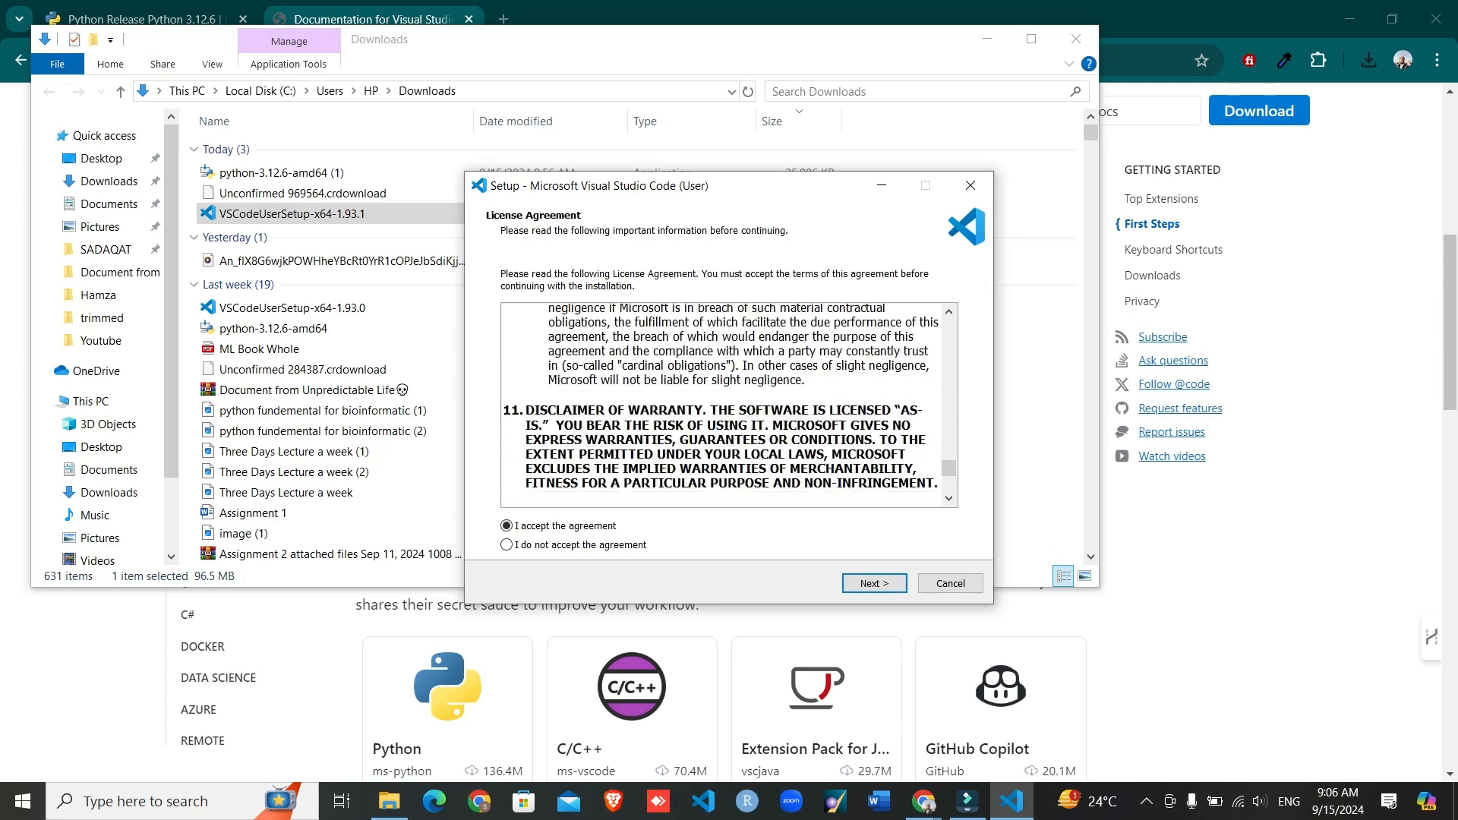
pyautogui.scroll(-4, 722, 405)
pyautogui.scroll(12, 726, 406)
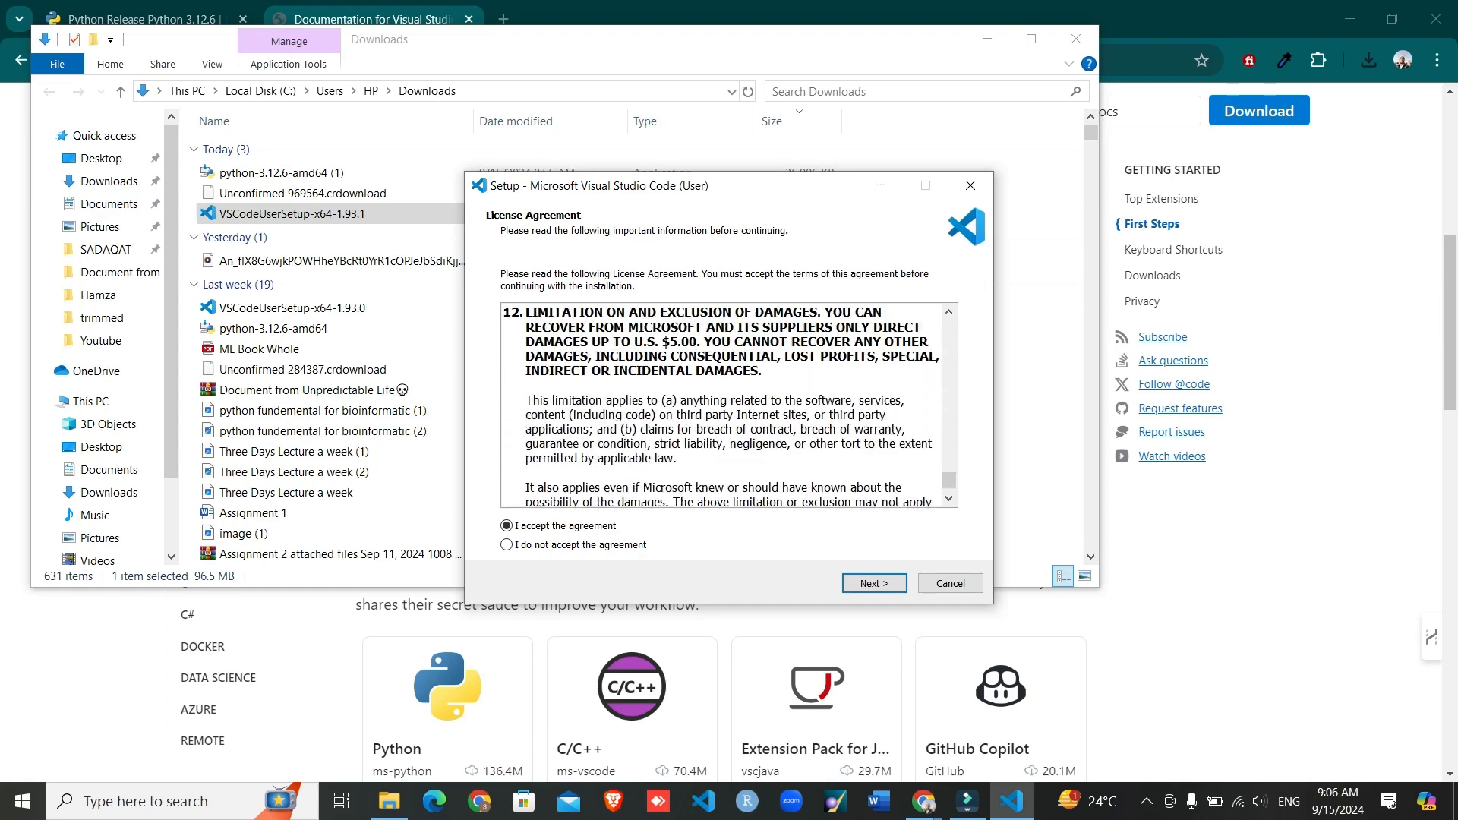
pyautogui.scroll(12, 725, 406)
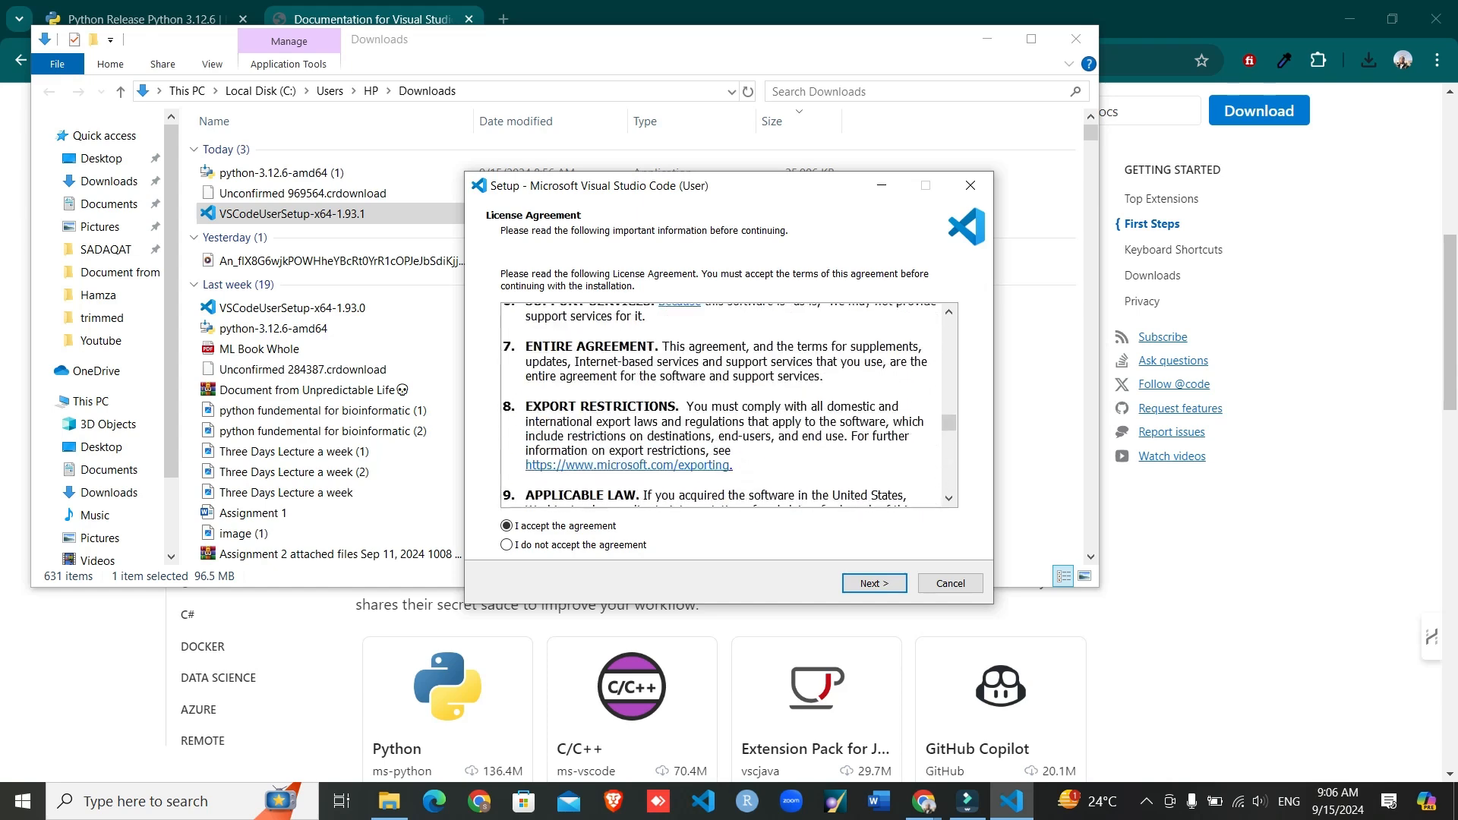
pyautogui.scroll(12, 725, 406)
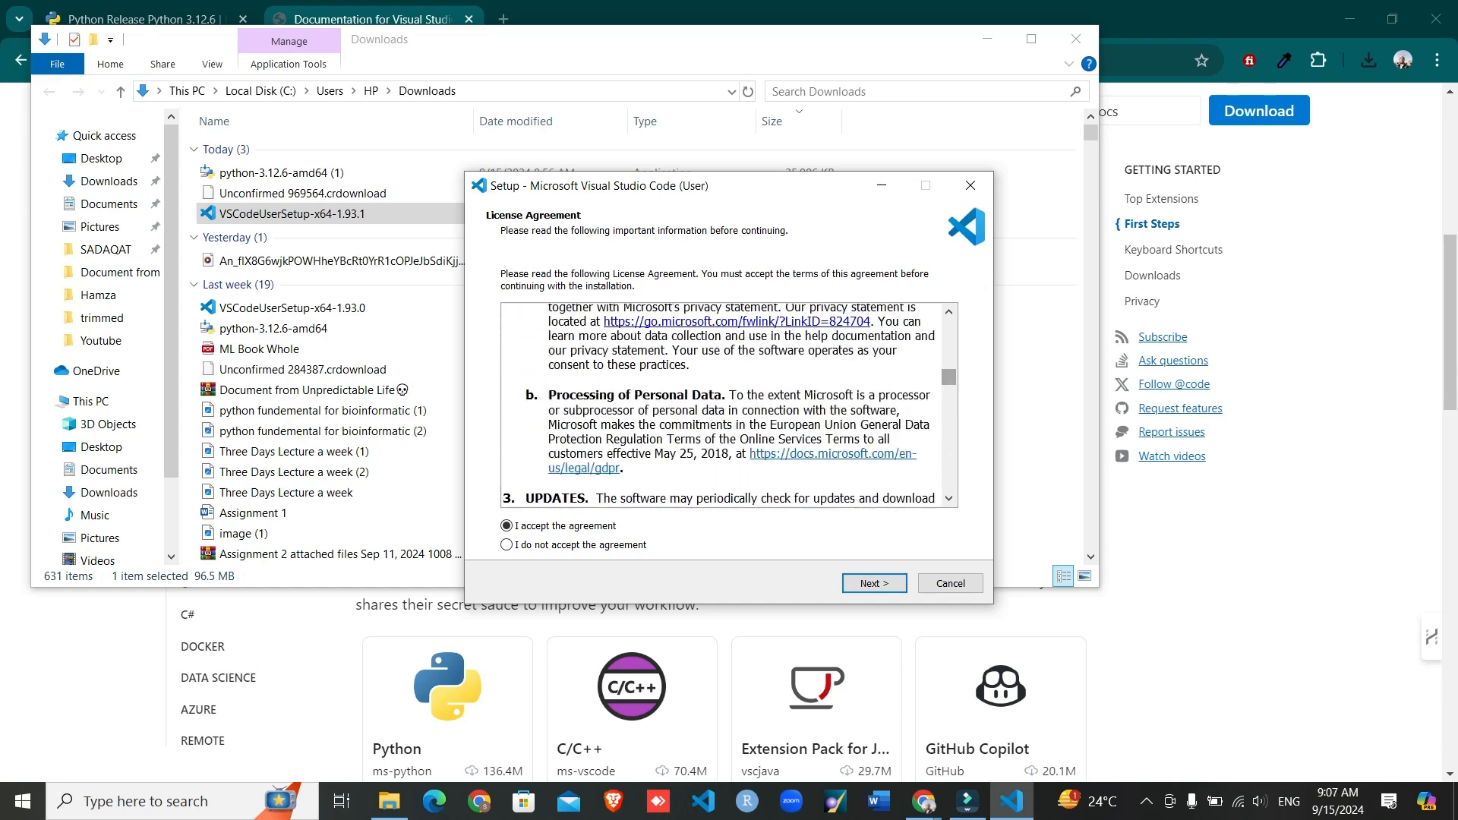
pyautogui.scroll(3, 725, 405)
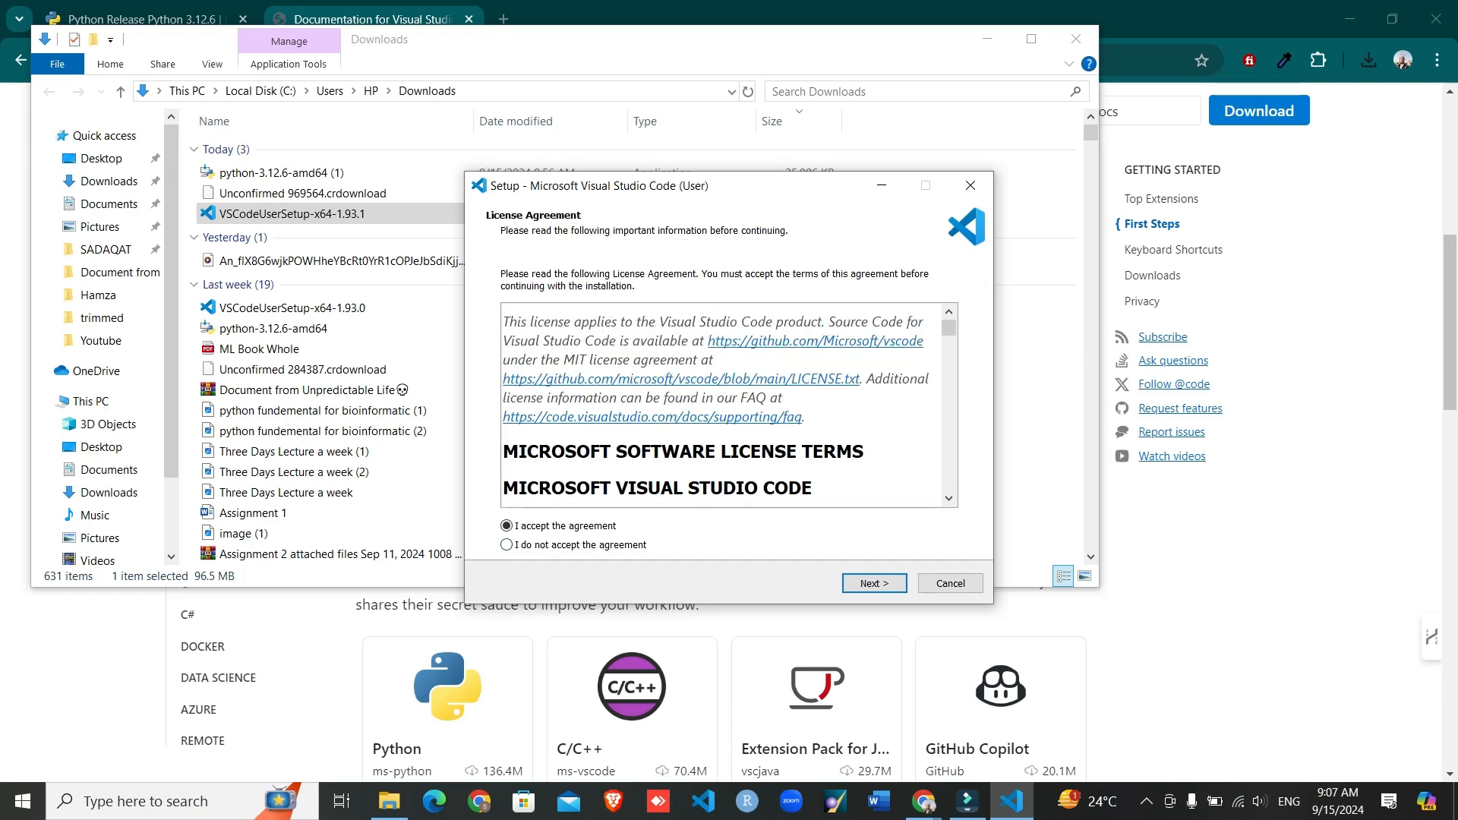
pyautogui.click(874, 584)
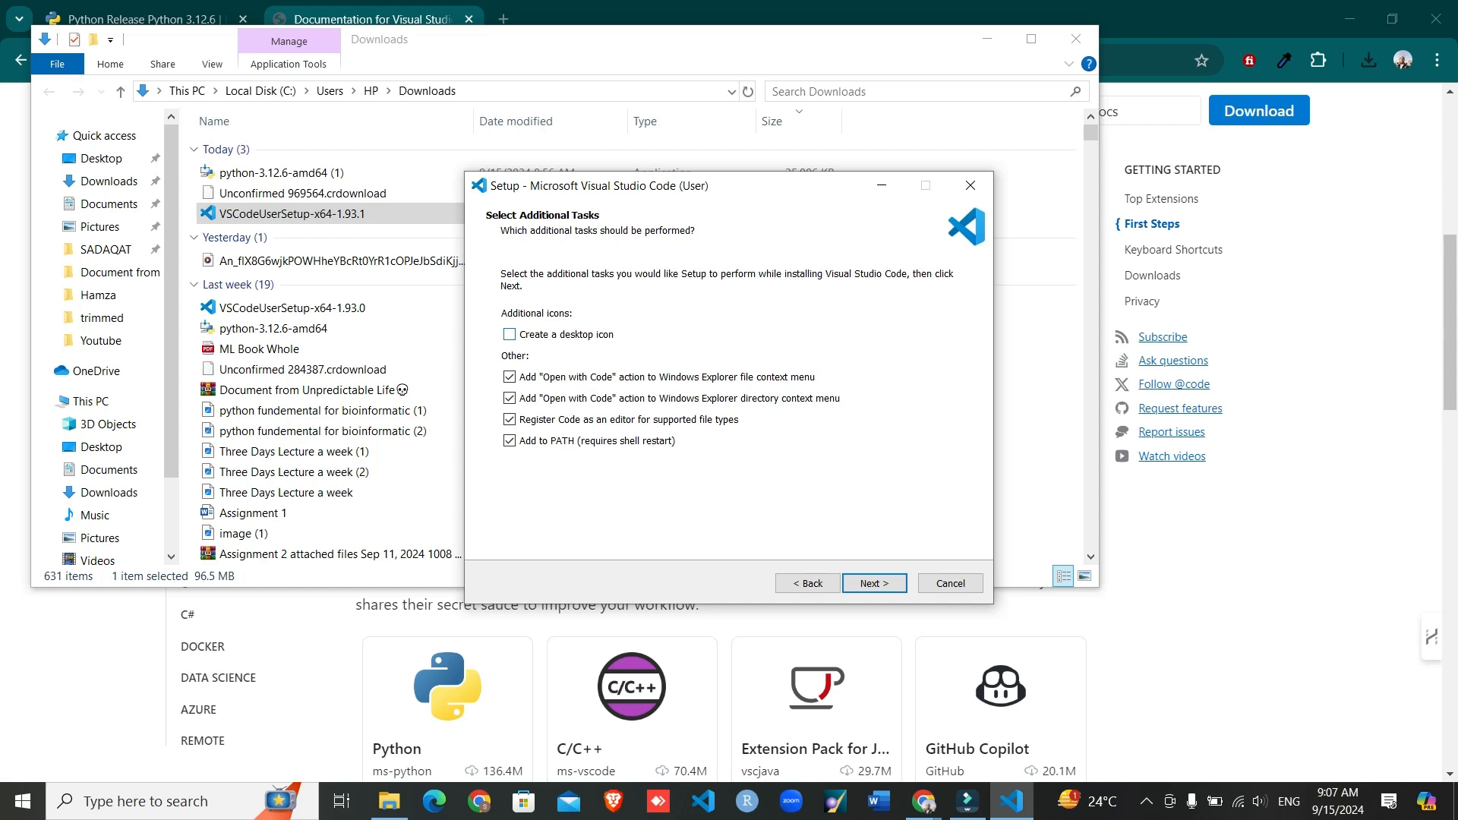
# - Start installing Visual Studio Code with the desktop icon option also enabled, and minimize the Downloads folder window
pyautogui.click(509, 334)
pyautogui.click(874, 583)
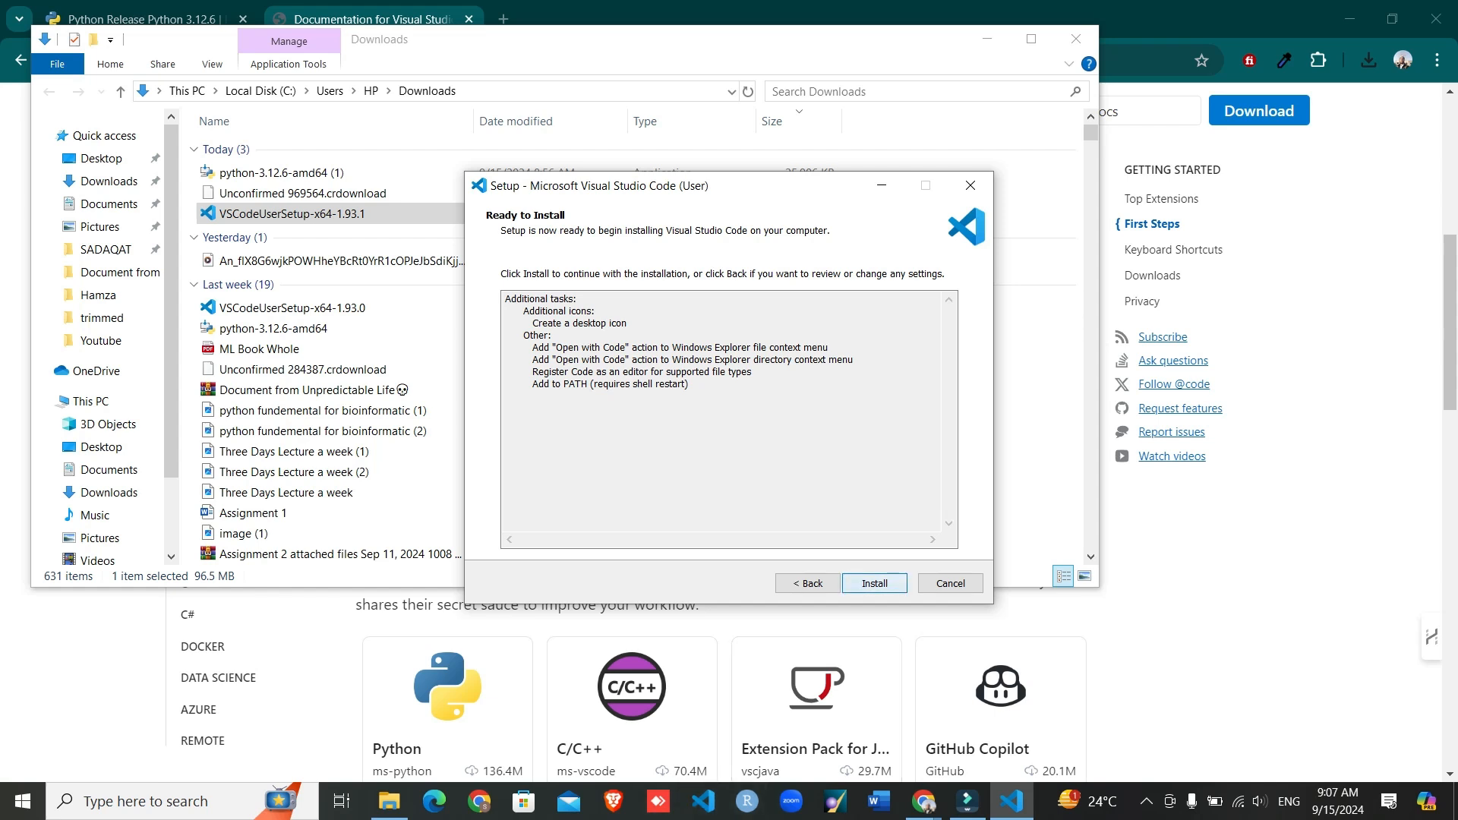
pyautogui.press('Return')
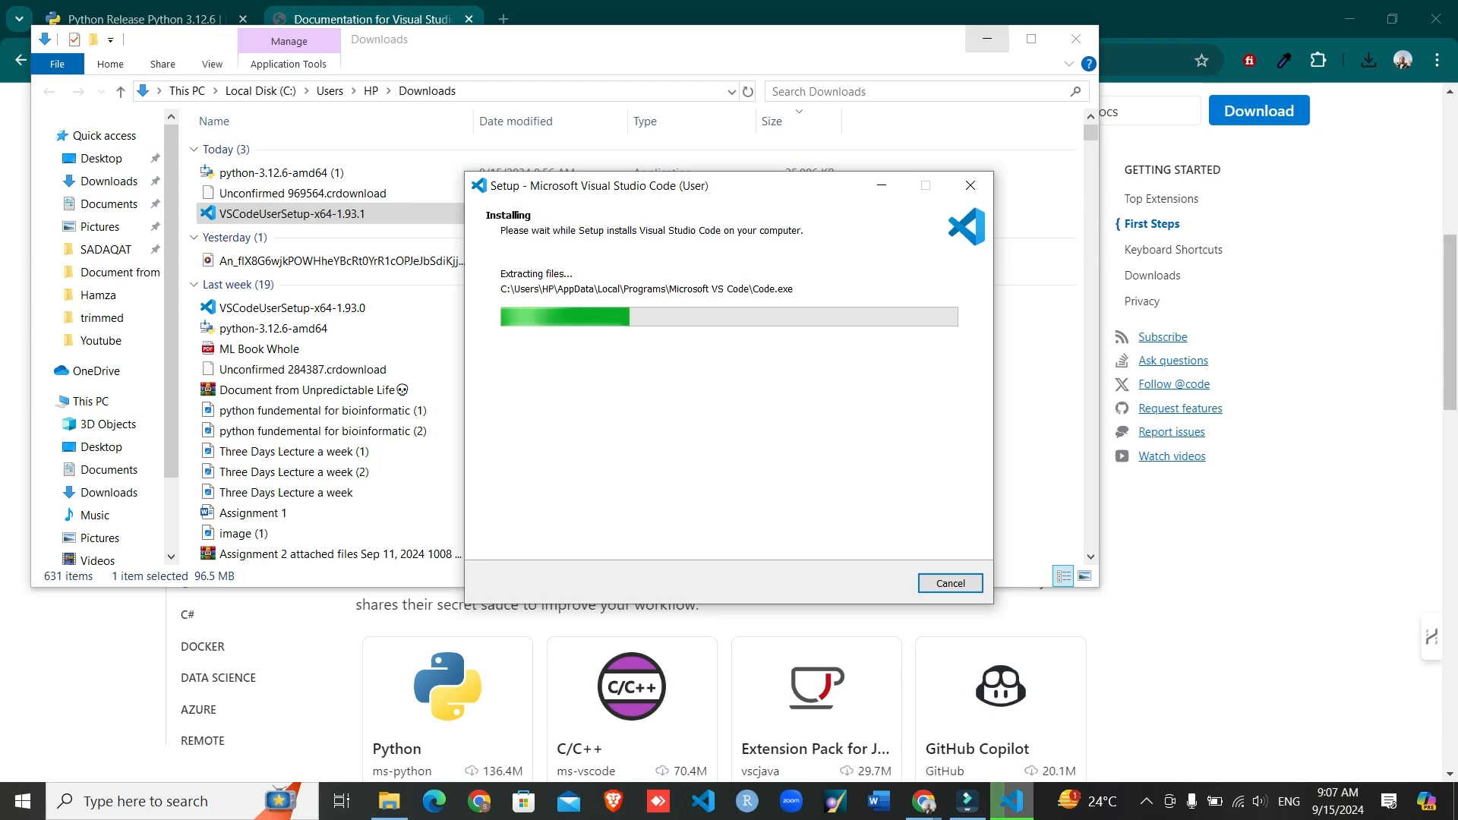
pyautogui.click(986, 39)
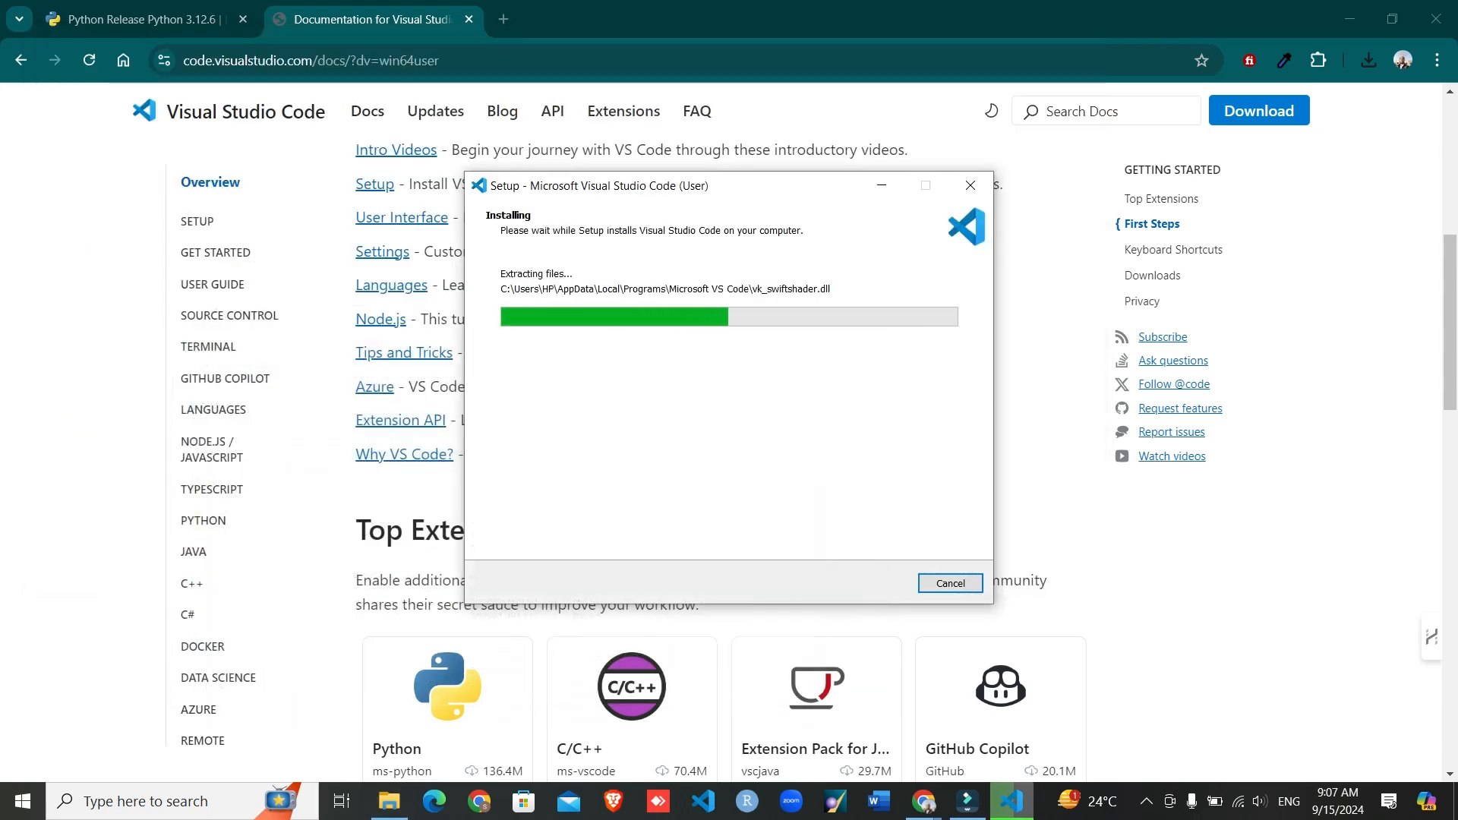